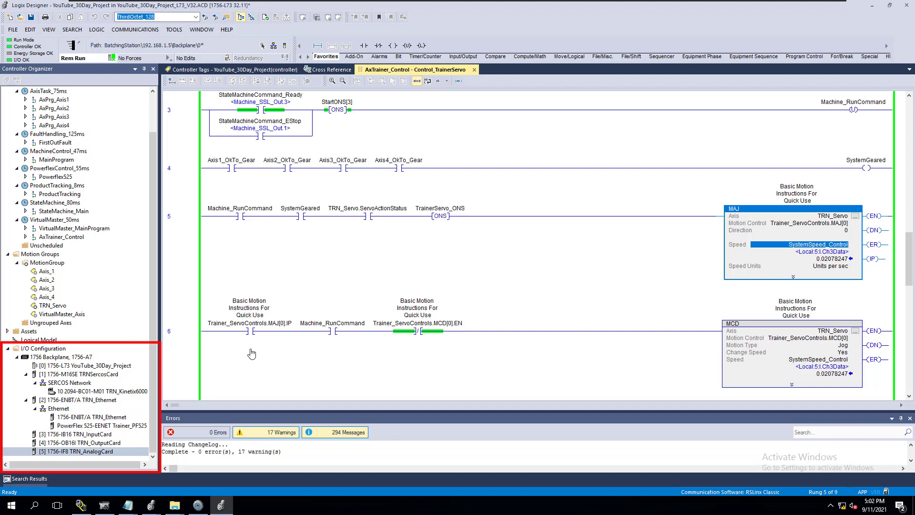
# - Open the module properties of the 1756-IF8 TRN_AnalogCard in slot 5 of the I/O configuration
pyautogui.click(56, 456)
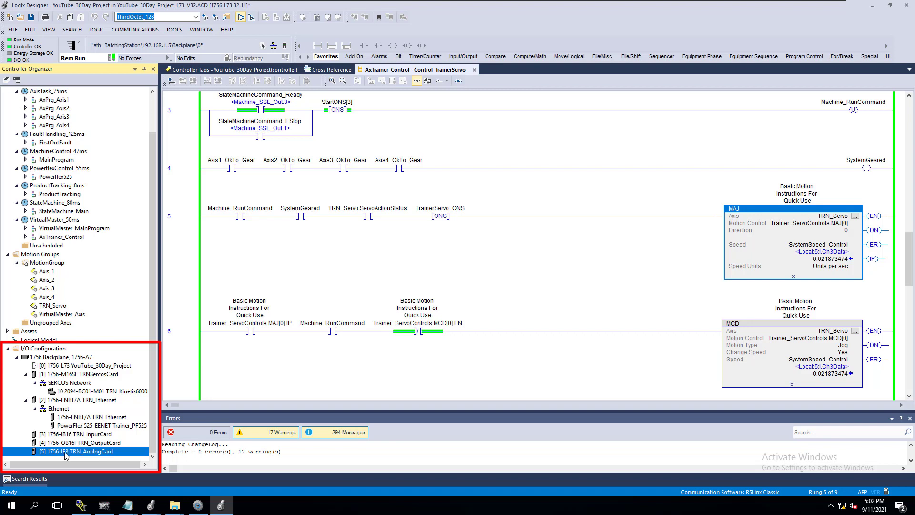
pyautogui.rightClick(87, 456)
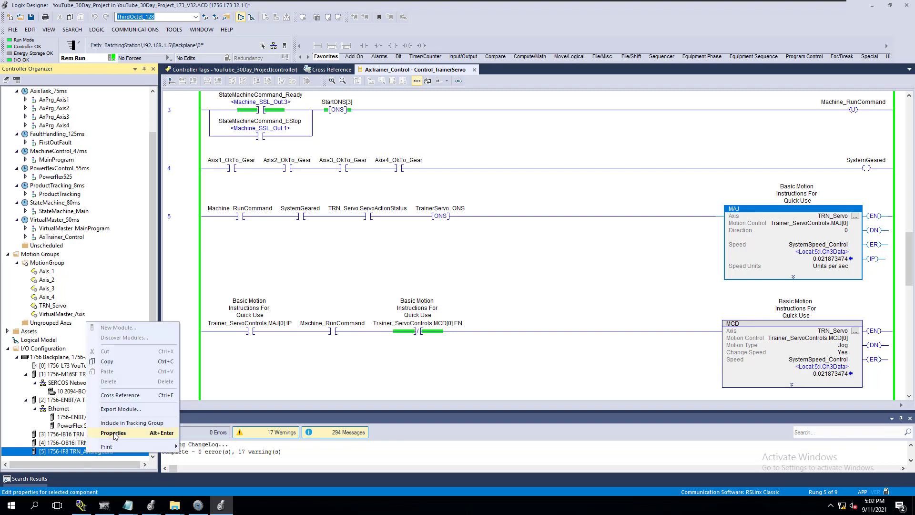
pyautogui.click(113, 435)
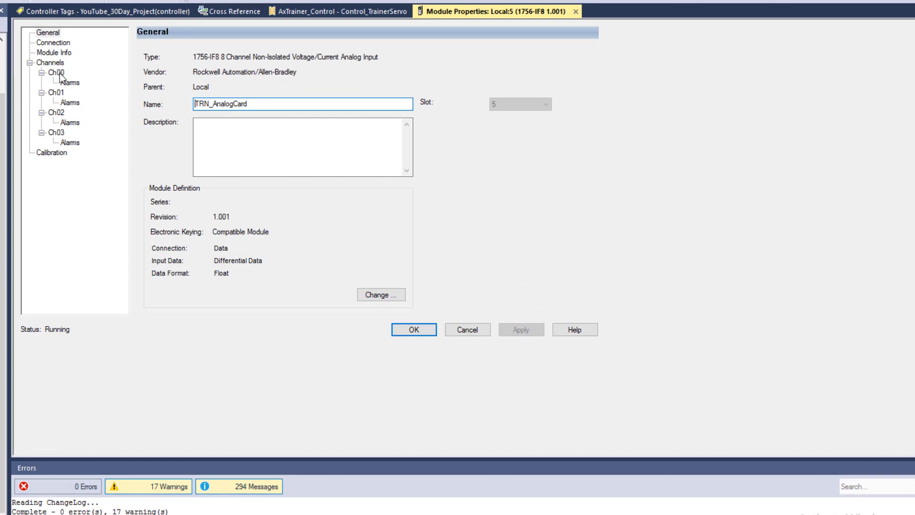
# - Look through the configuration pages of channels Ch00 to Ch03, ending back on Ch00
pyautogui.click(60, 74)
pyautogui.click(60, 94)
pyautogui.click(59, 115)
pyautogui.click(60, 134)
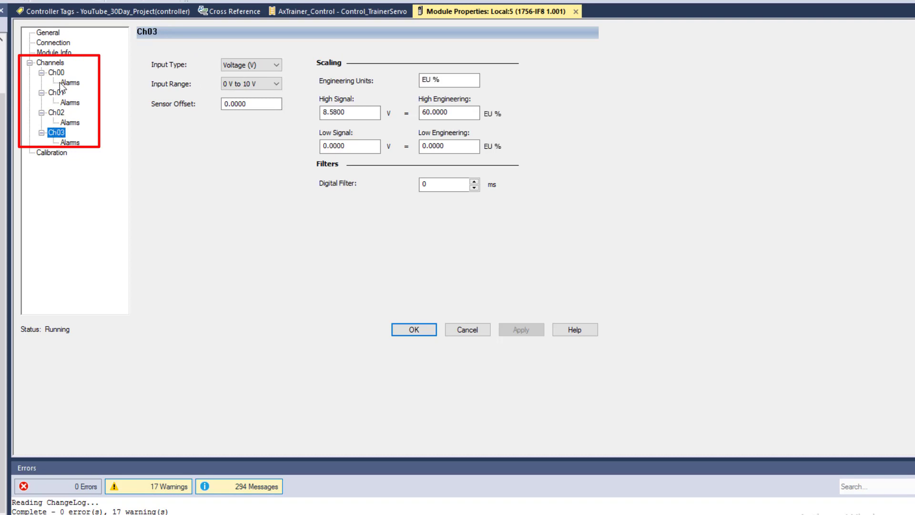
pyautogui.click(59, 74)
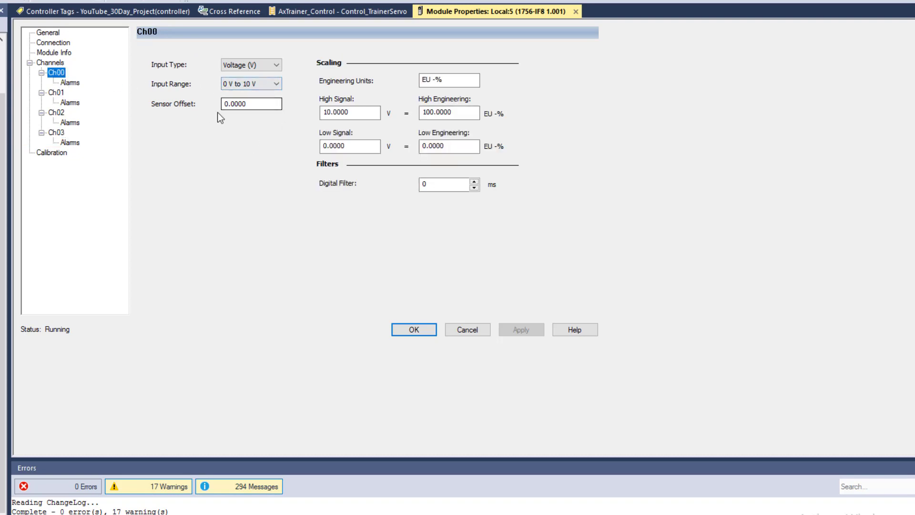
# - Choose Voltage (V) with the 0 V to 10 V input range for Ch00, and review its sensor offset and low signal
pyautogui.click(277, 67)
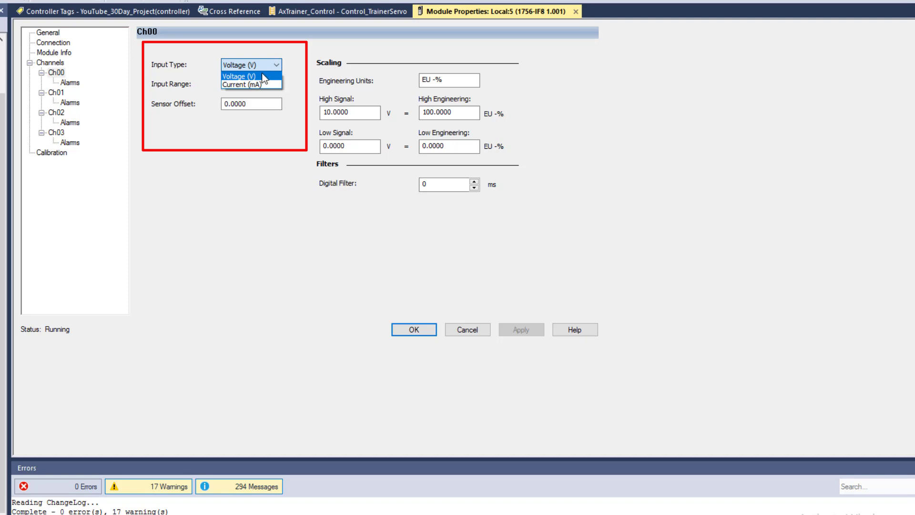
pyautogui.click(280, 77)
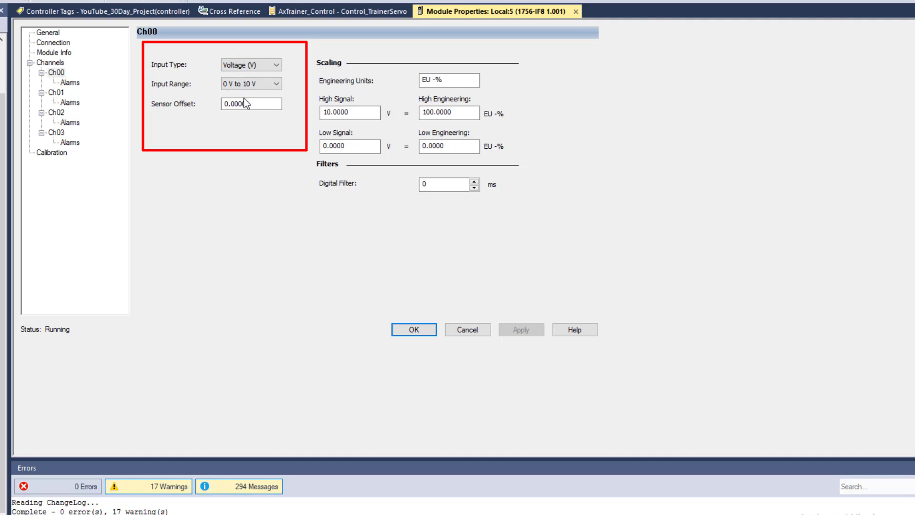
pyautogui.click(278, 83)
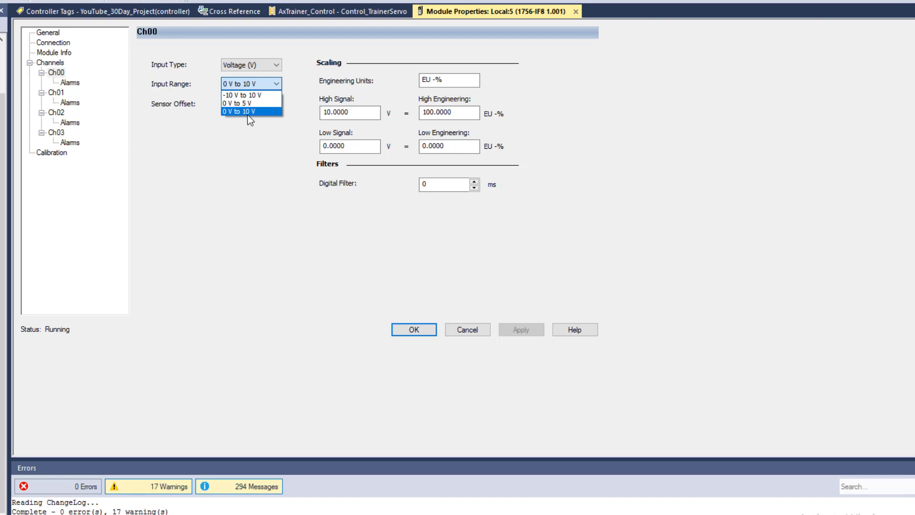
pyautogui.click(272, 136)
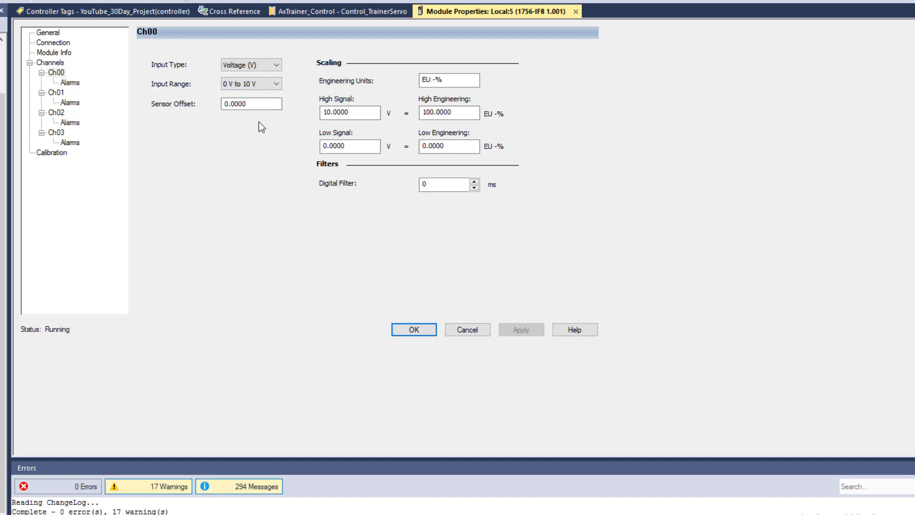
pyautogui.moveTo(258, 106); pyautogui.dragTo(222, 105)
pyautogui.moveTo(353, 143); pyautogui.dragTo(306, 151)
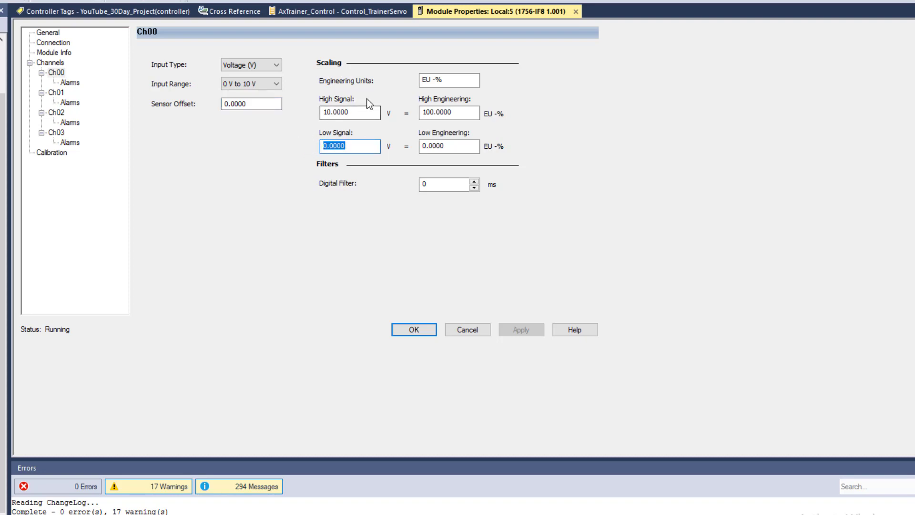
pyautogui.moveTo(257, 104); pyautogui.dragTo(217, 123)
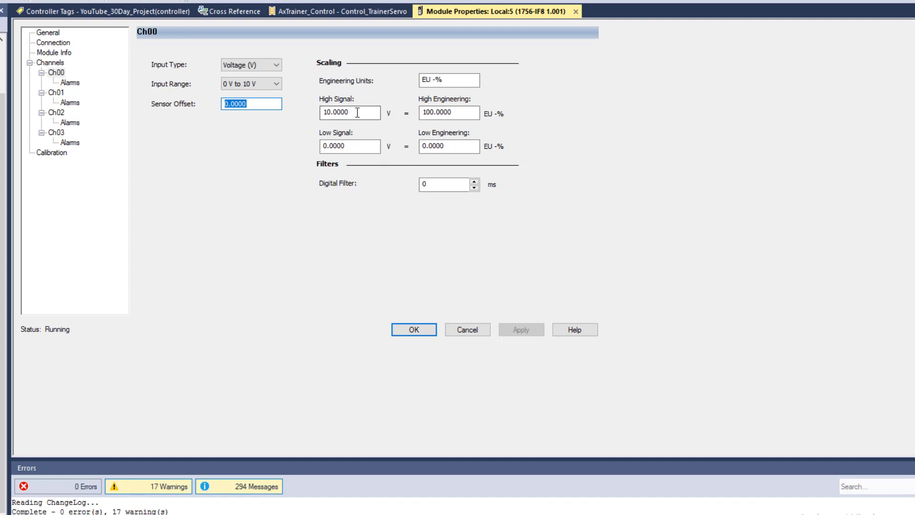
# - Replace the Ch00 engineering units text with "EU - %"
pyautogui.moveTo(472, 81); pyautogui.dragTo(421, 112)
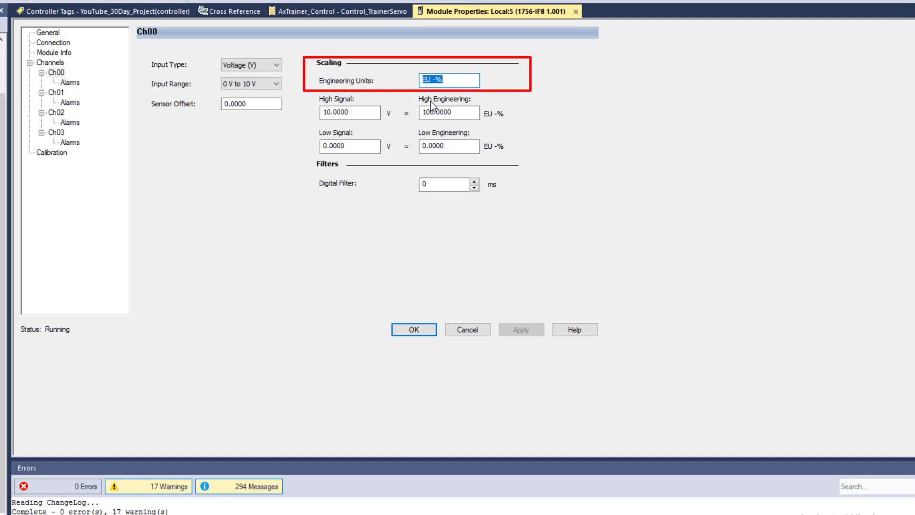
pyautogui.press('BackSpace')
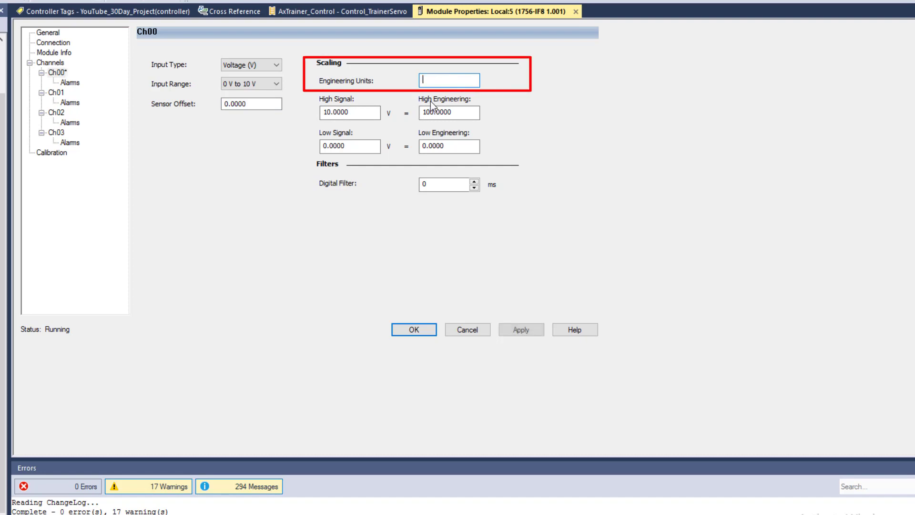
pyautogui.write('EU -')
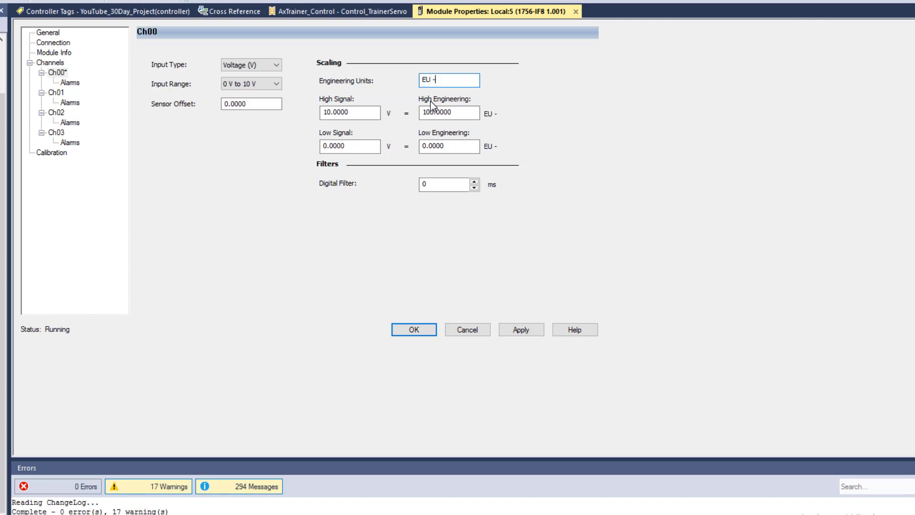
pyautogui.write(' %')
# - Examine how Ch00's high and low signal values pair with its high and low engineering values
pyautogui.moveTo(364, 114); pyautogui.dragTo(323, 110)
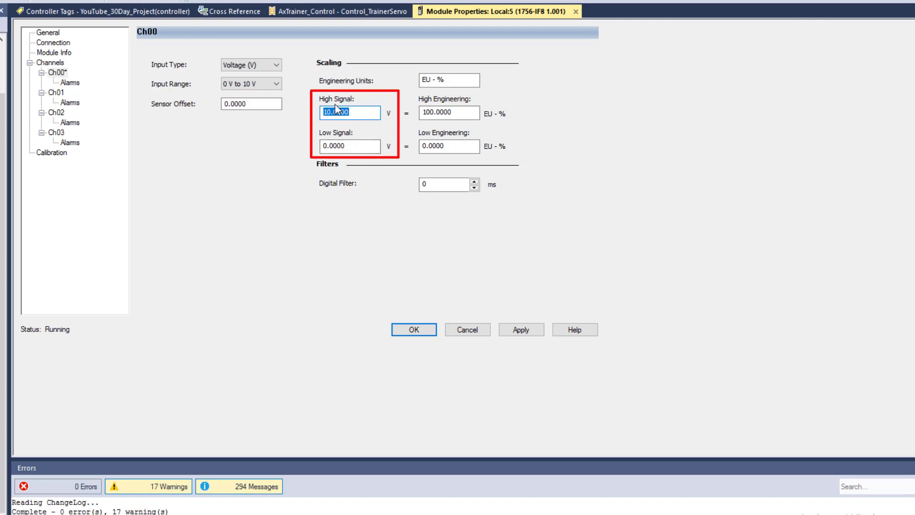
pyautogui.doubleClick(356, 111)
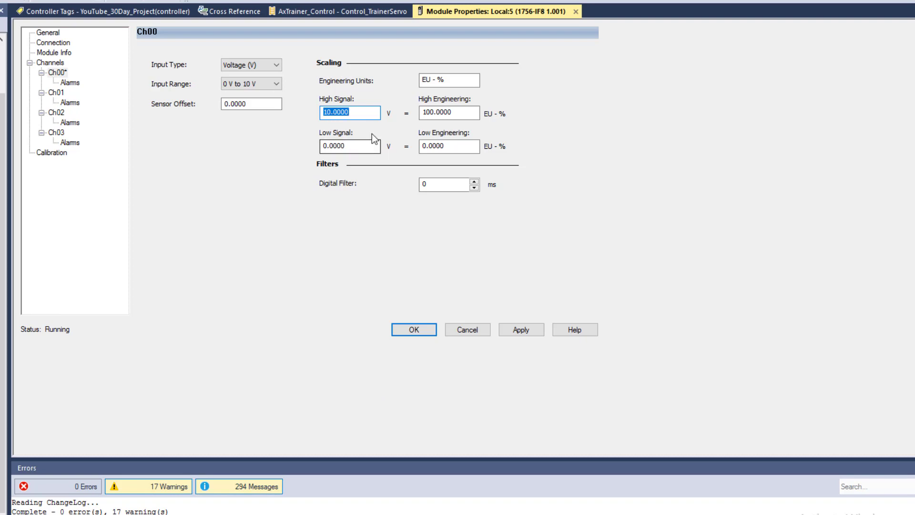
pyautogui.moveTo(461, 112); pyautogui.dragTo(419, 119)
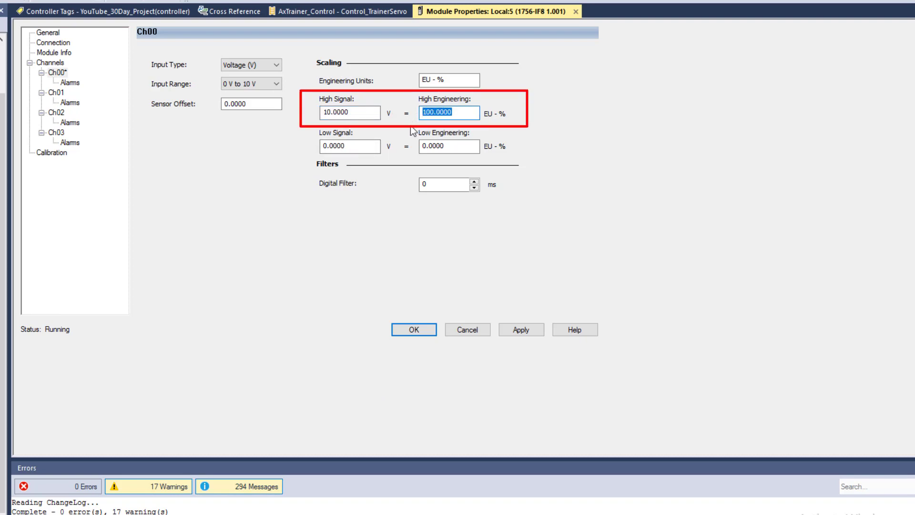
pyautogui.moveTo(365, 115); pyautogui.dragTo(321, 118)
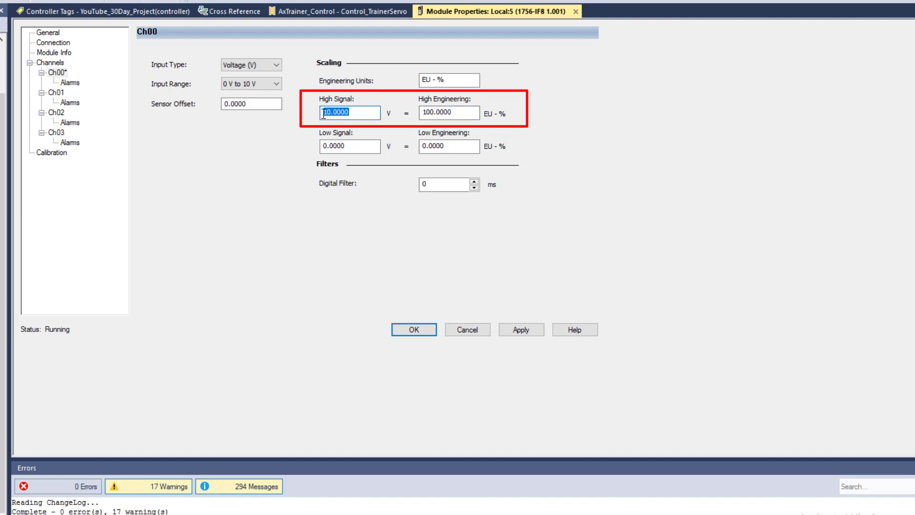
pyautogui.moveTo(380, 146); pyautogui.dragTo(311, 154)
pyautogui.moveTo(472, 146); pyautogui.dragTo(421, 149)
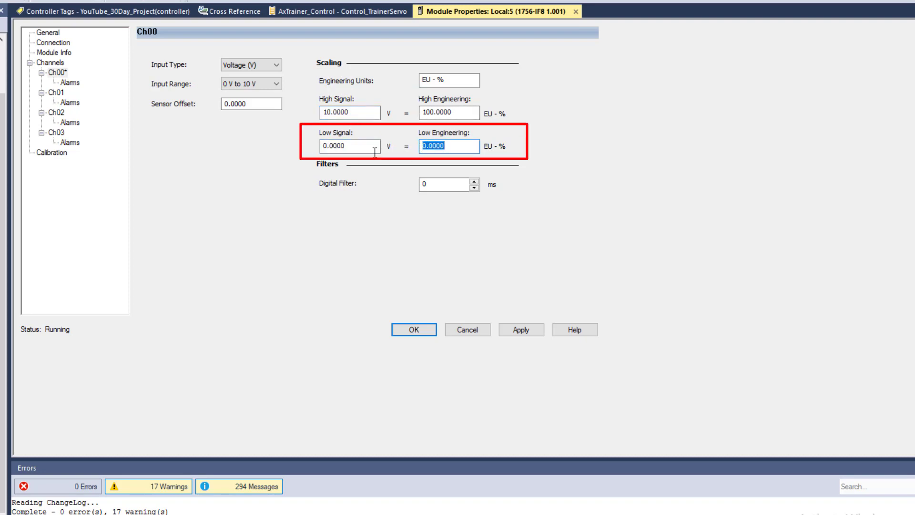
pyautogui.moveTo(374, 145); pyautogui.dragTo(327, 146)
pyautogui.moveTo(359, 111); pyautogui.dragTo(330, 118)
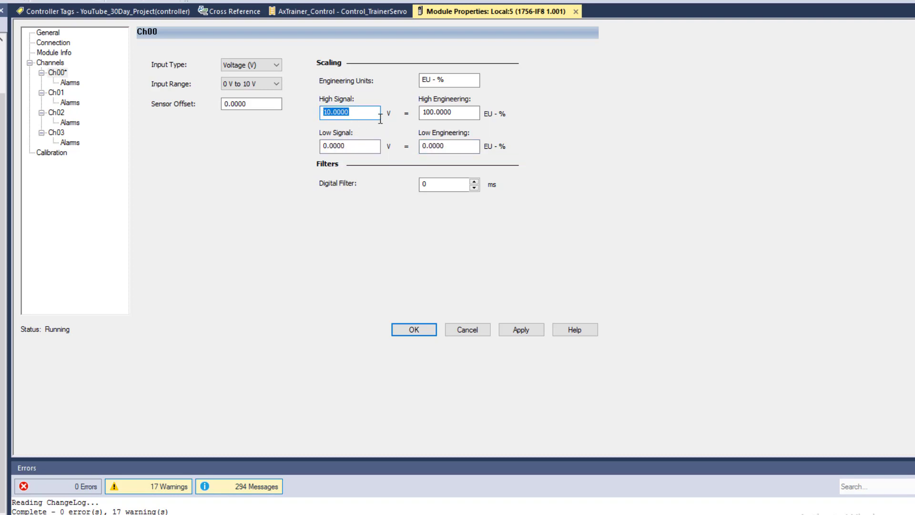
pyautogui.moveTo(463, 113); pyautogui.dragTo(420, 113)
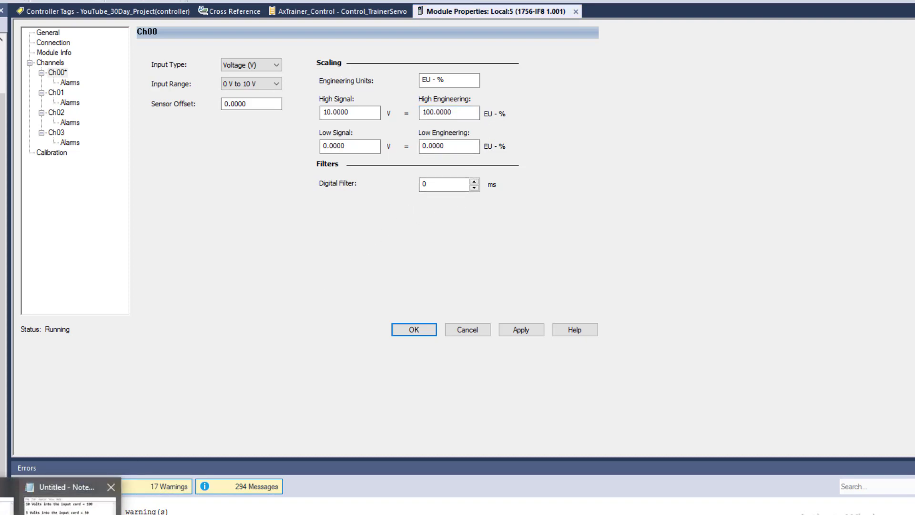
# - Switch to the Notepad note and read through its examples of input voltages and their scaled values
pyautogui.click(66, 487)
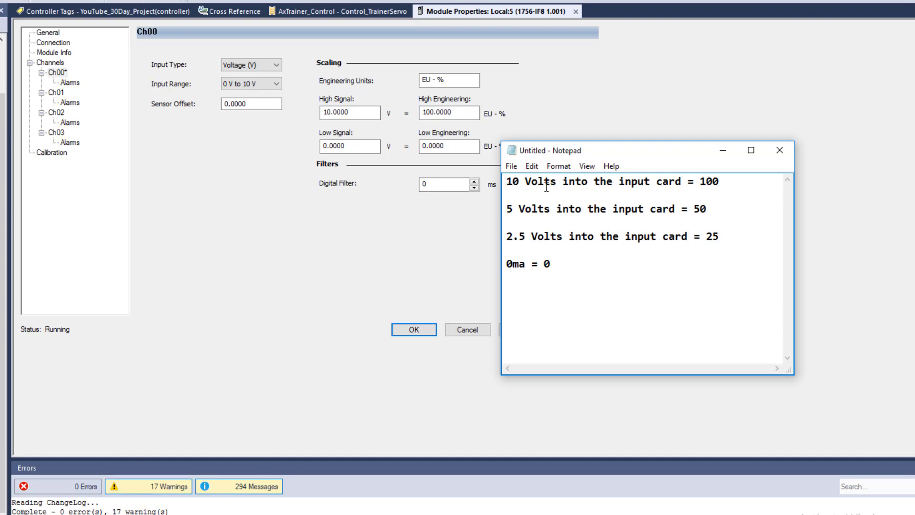
pyautogui.moveTo(511, 183); pyautogui.dragTo(682, 186)
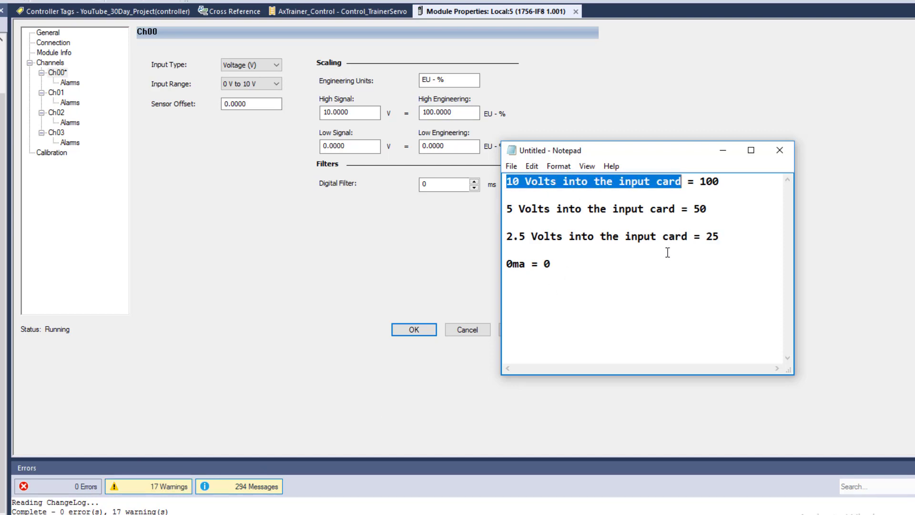
pyautogui.moveTo(725, 181); pyautogui.dragTo(695, 183)
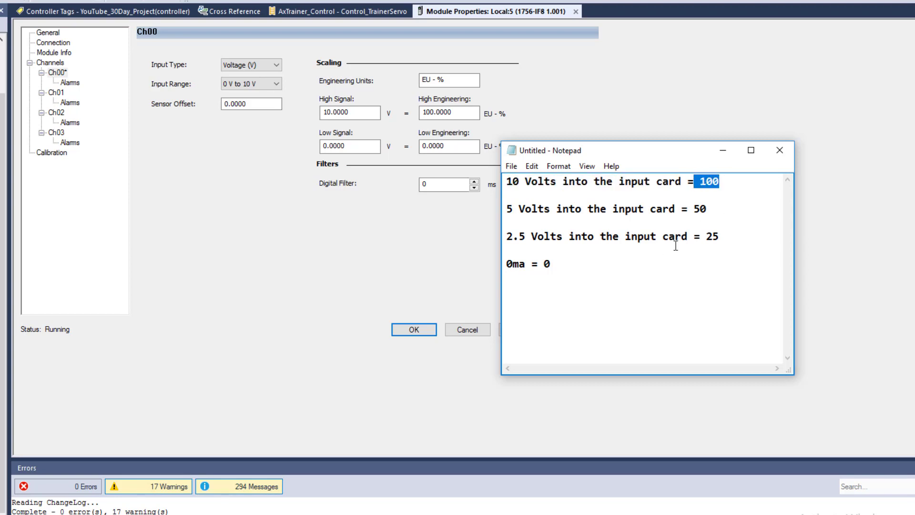
pyautogui.click(727, 186)
pyautogui.moveTo(507, 209); pyautogui.dragTo(551, 210)
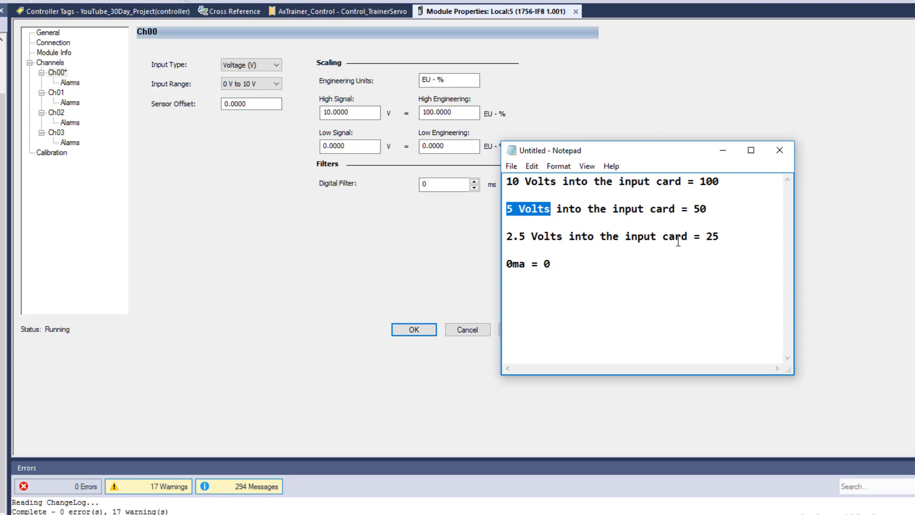
pyautogui.moveTo(709, 209); pyautogui.dragTo(693, 210)
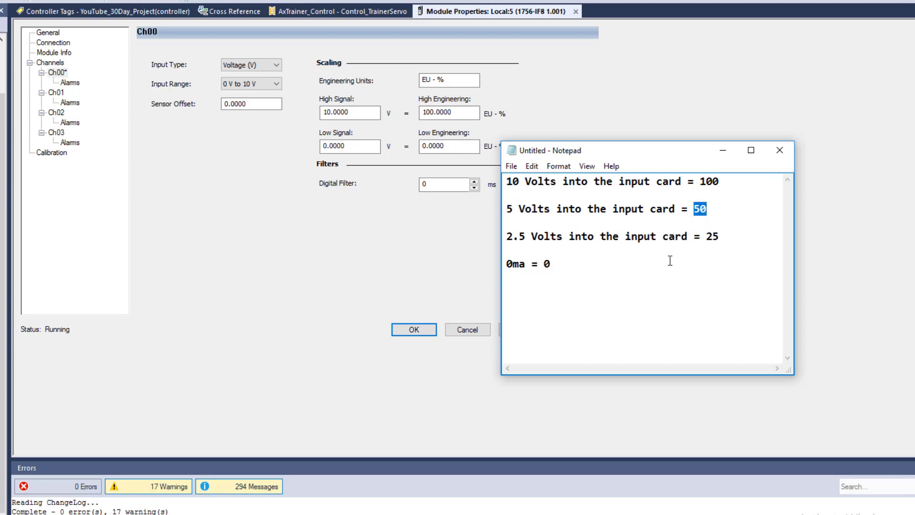
pyautogui.moveTo(507, 236); pyautogui.dragTo(526, 237)
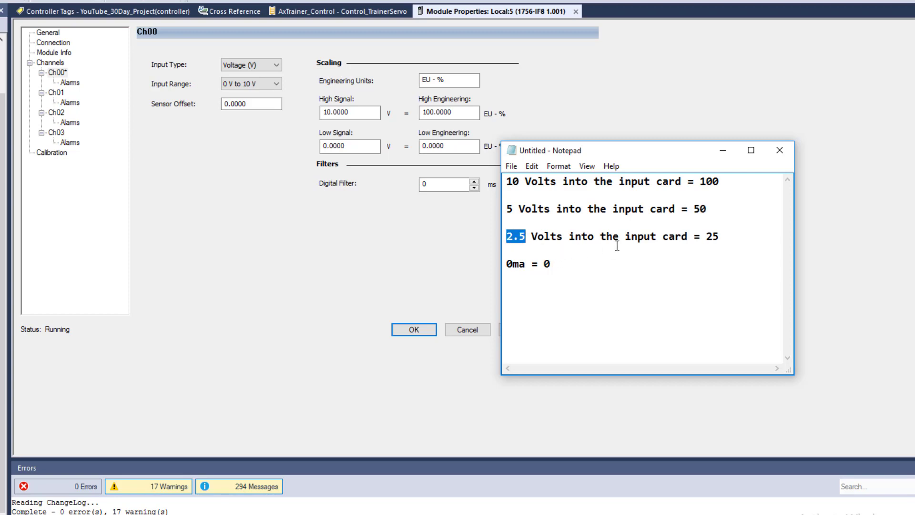
pyautogui.moveTo(722, 238); pyautogui.dragTo(707, 240)
pyautogui.moveTo(584, 267); pyautogui.dragTo(498, 266)
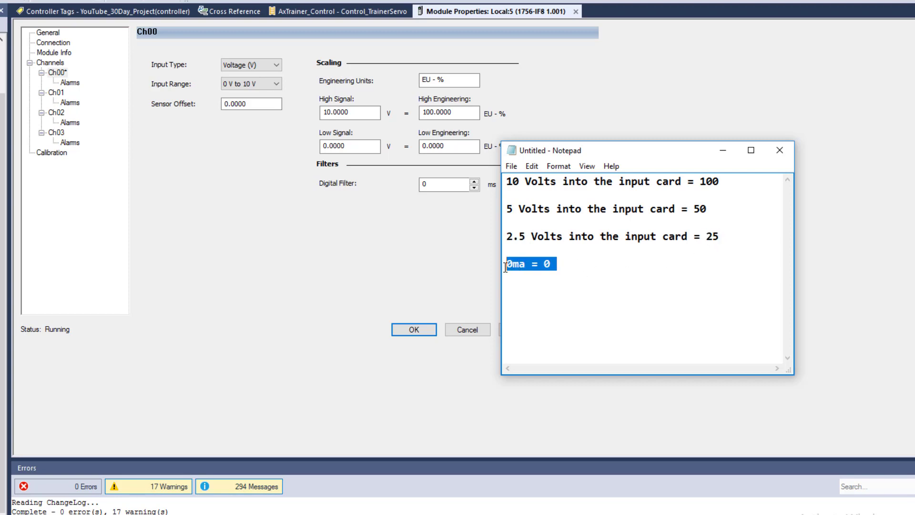
# - Correct the last line of the note from milliamps to read "0 Volts = 0"
pyautogui.doubleClick(525, 269)
pyautogui.click(525, 272)
pyautogui.press('BackSpace')
pyautogui.press('BackSpace')
pyautogui.write('Volts')
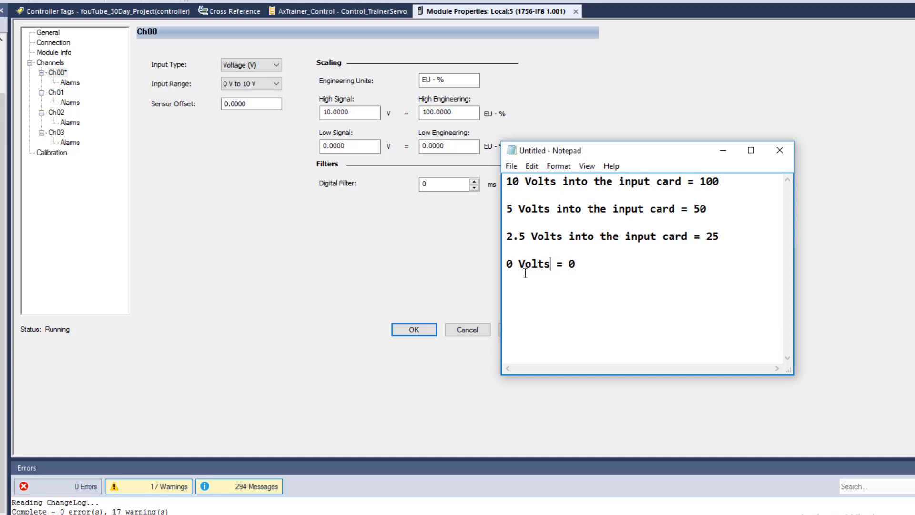
pyautogui.click(589, 270)
# - Return to Logix Designer and apply the Ch00 changes
pyautogui.click(442, 261)
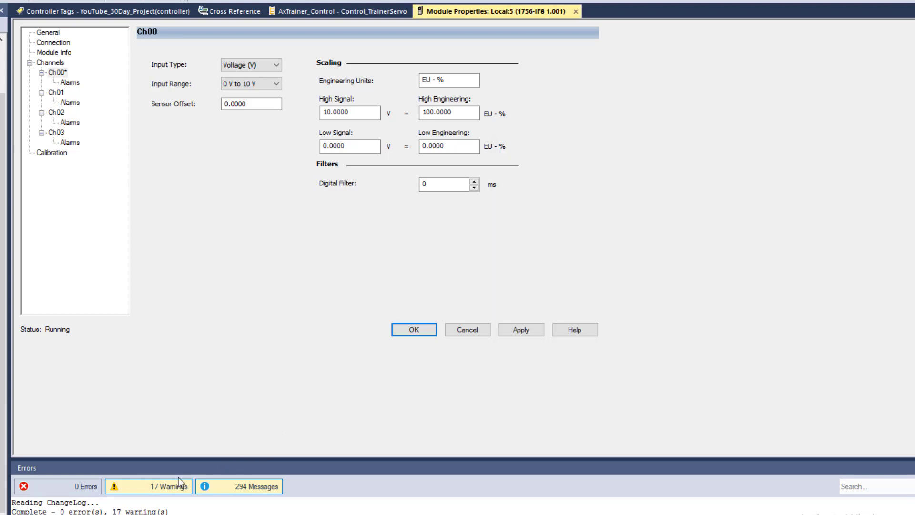
pyautogui.click(507, 331)
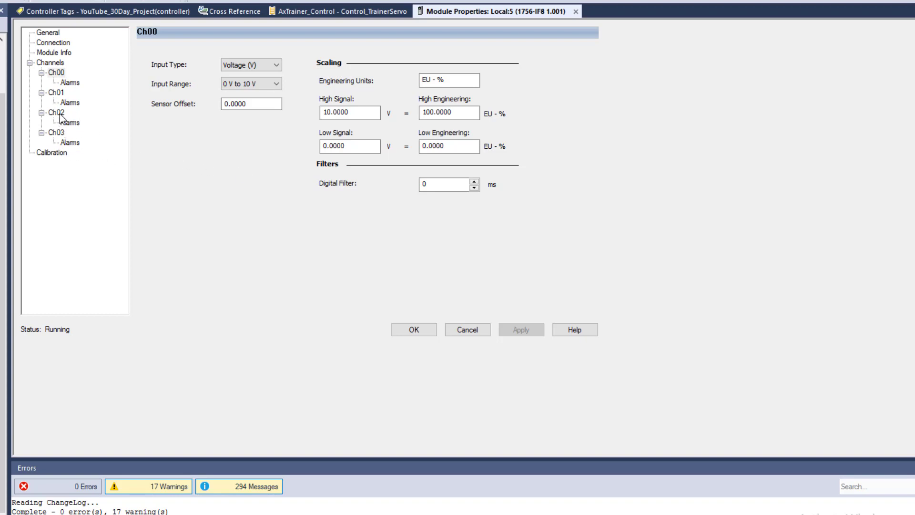
# - Choose Current (mA) as the input type and 0 mA to 20 mA as the input range for Ch01
pyautogui.click(56, 93)
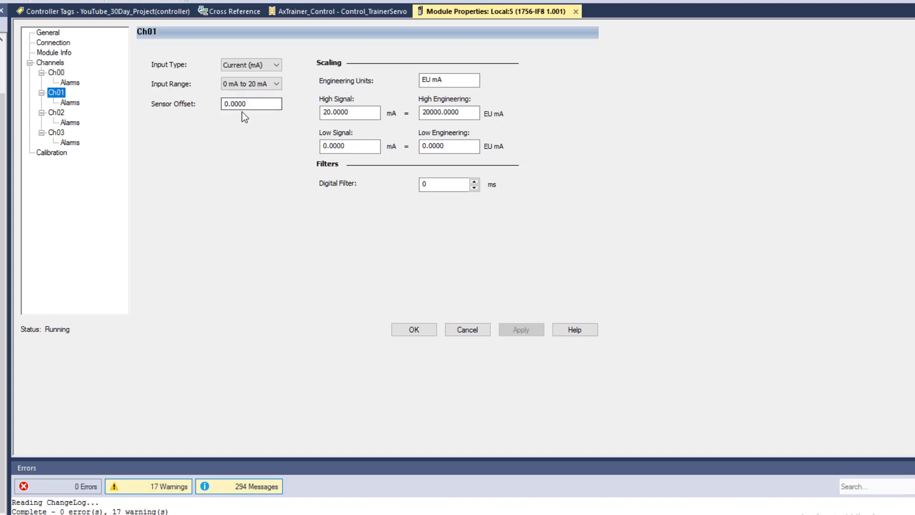
pyautogui.click(276, 68)
pyautogui.click(270, 89)
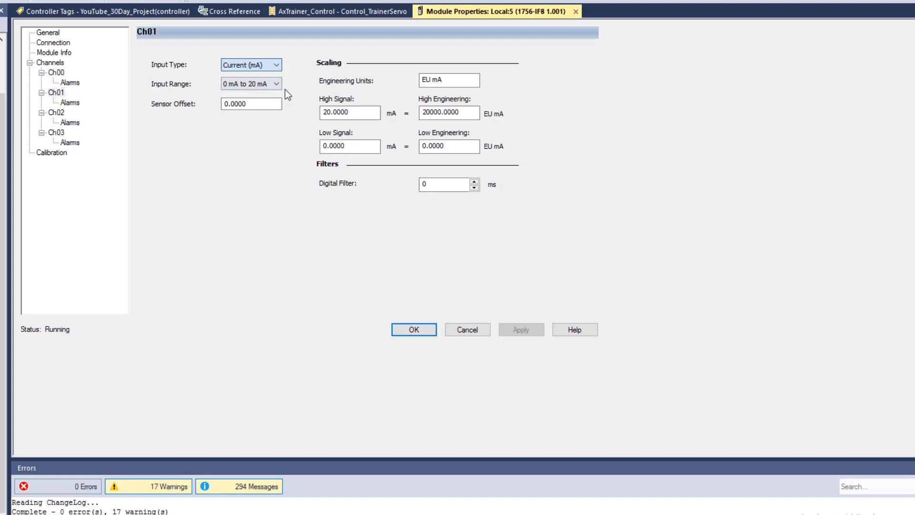
pyautogui.click(272, 88)
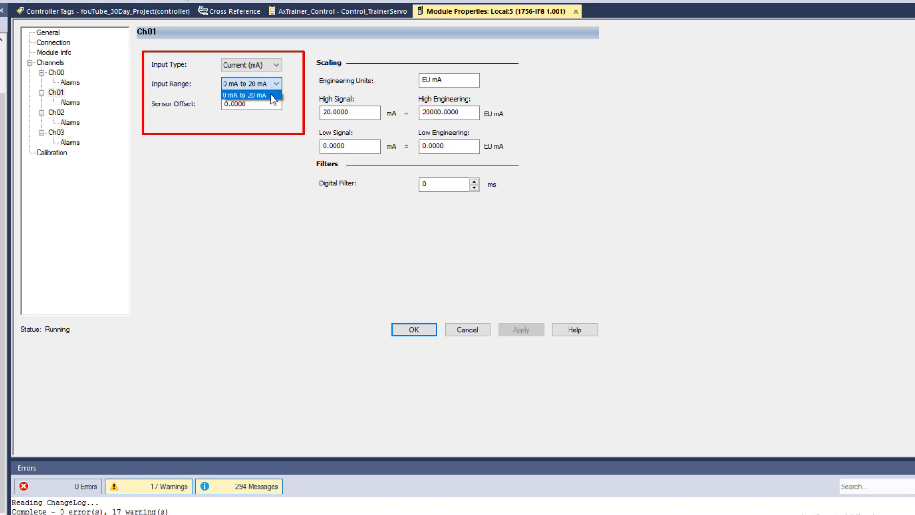
pyautogui.click(271, 94)
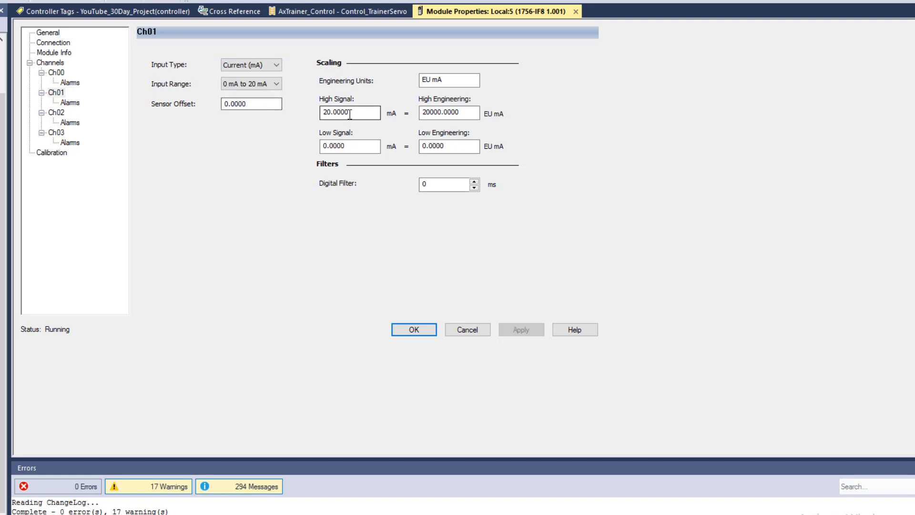
# - Review Ch01's scaling: the engineering units, the high signal with its engineering value, and the low signal with its engineering value
pyautogui.moveTo(324, 112); pyautogui.dragTo(368, 112)
pyautogui.moveTo(446, 80); pyautogui.dragTo(422, 79)
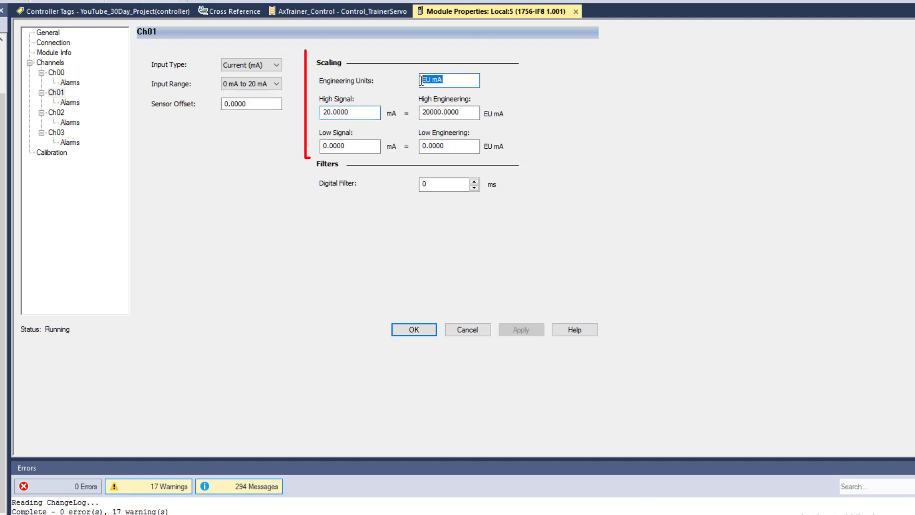
pyautogui.moveTo(376, 114); pyautogui.dragTo(319, 114)
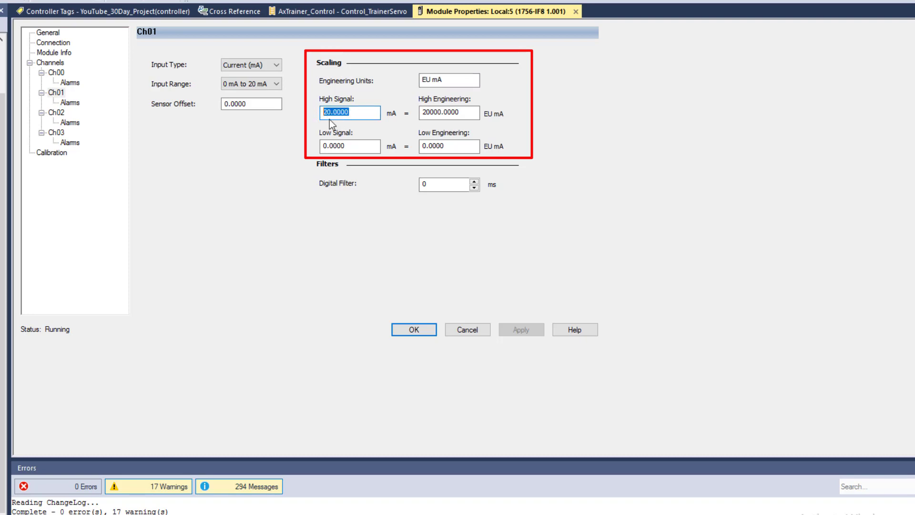
pyautogui.moveTo(360, 112); pyautogui.dragTo(325, 112)
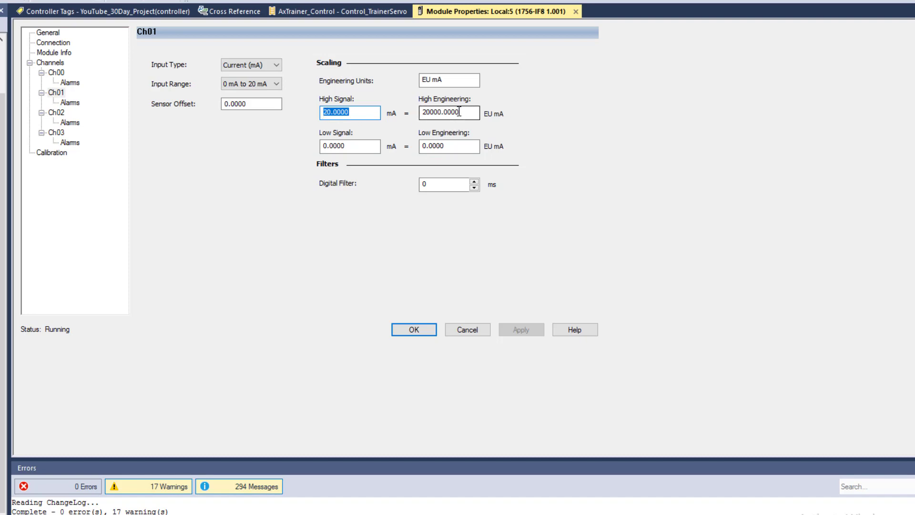
pyautogui.click(439, 113)
pyautogui.moveTo(440, 113); pyautogui.dragTo(417, 124)
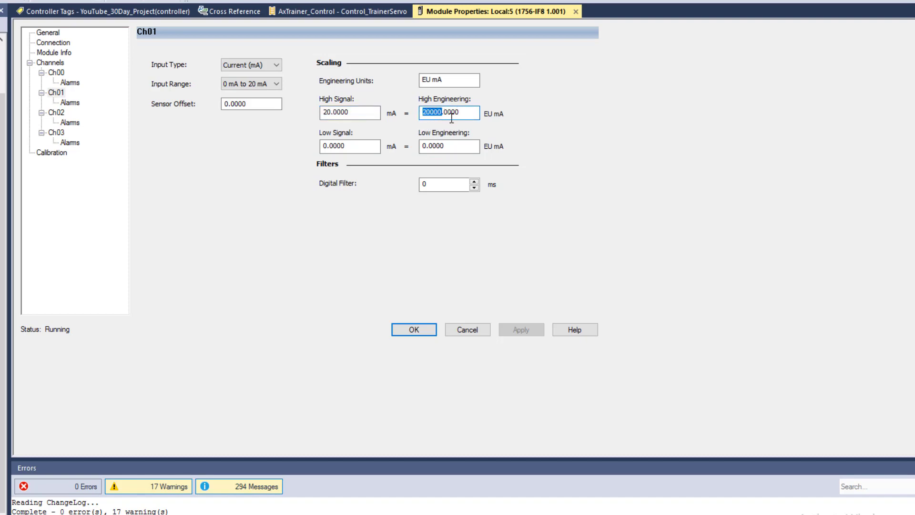
pyautogui.moveTo(462, 113); pyautogui.dragTo(408, 119)
pyautogui.moveTo(366, 143); pyautogui.dragTo(327, 141)
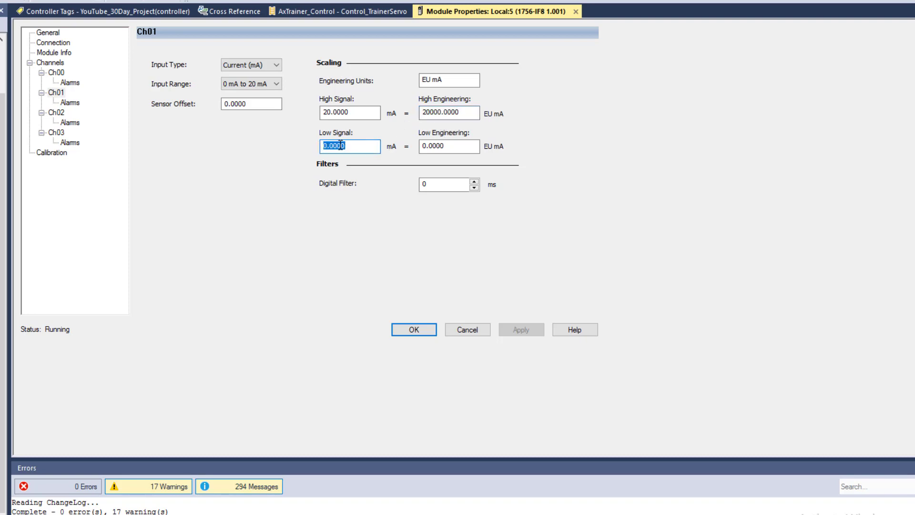
pyautogui.press('Tab')
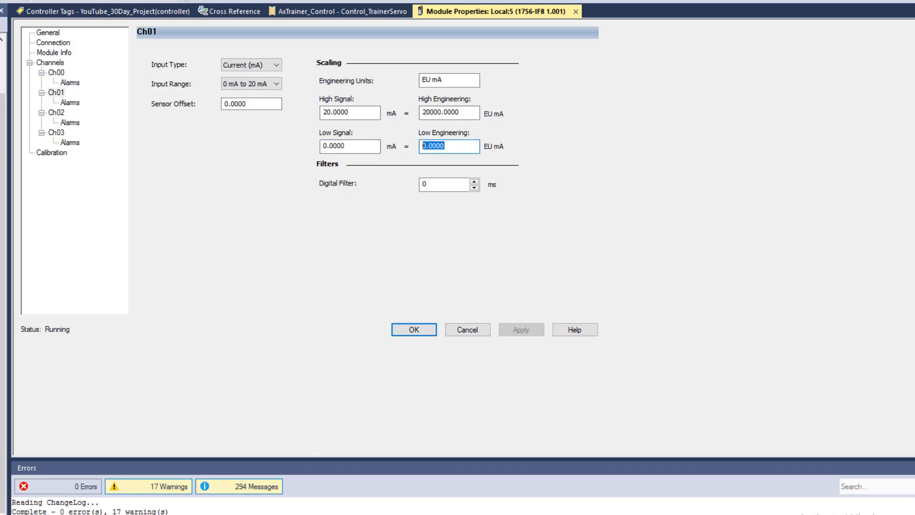
# - Switch to the Notepad note and read through its examples of milliamp inputs and their scaled values
pyautogui.click(62, 505)
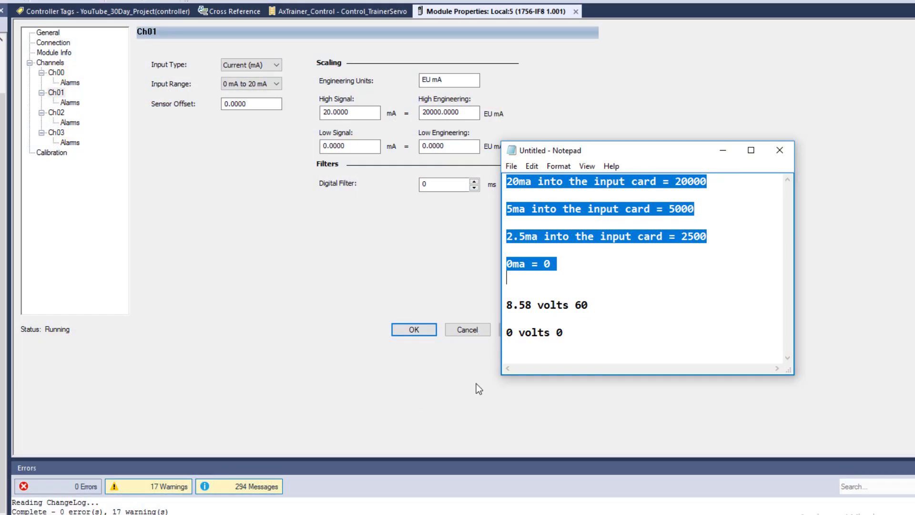
pyautogui.moveTo(534, 182); pyautogui.dragTo(506, 183)
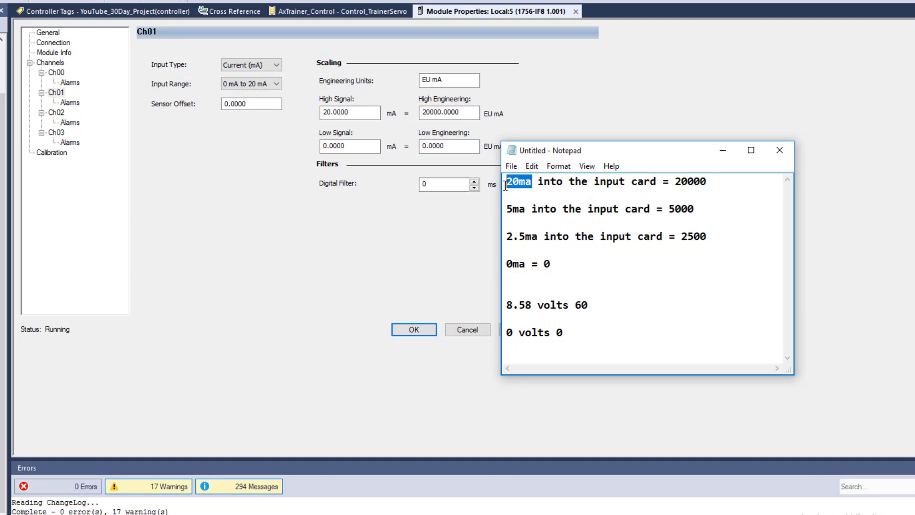
pyautogui.moveTo(656, 184); pyautogui.dragTo(707, 183)
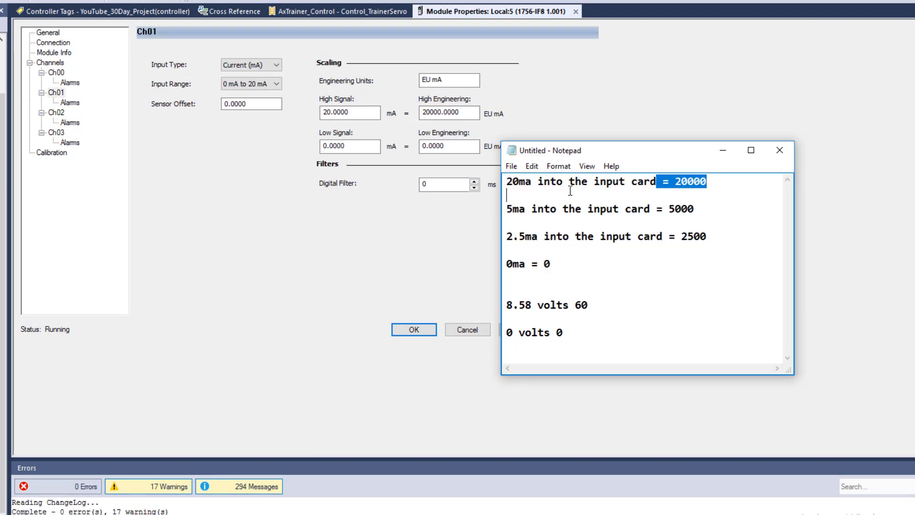
pyautogui.moveTo(549, 191); pyautogui.dragTo(675, 183)
pyautogui.click(507, 210)
pyautogui.moveTo(507, 210); pyautogui.dragTo(526, 210)
pyautogui.moveTo(694, 211); pyautogui.dragTo(668, 209)
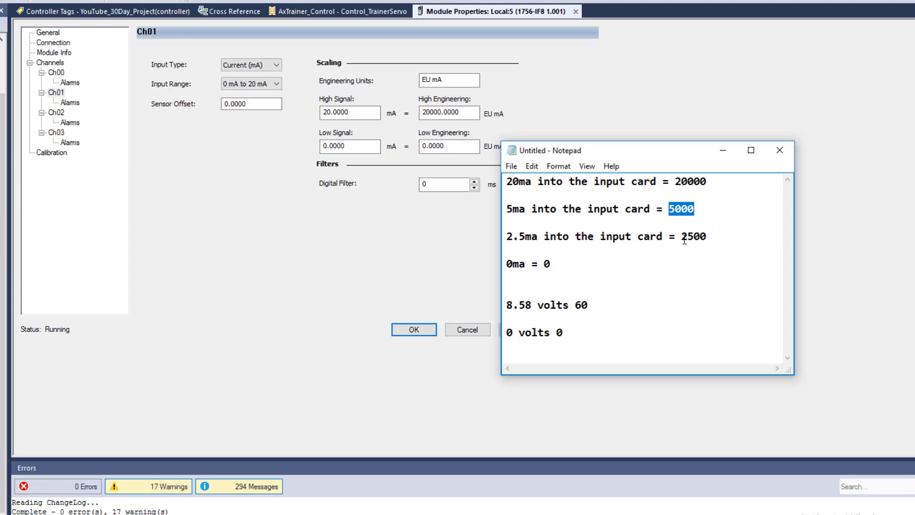
pyautogui.moveTo(538, 237); pyautogui.dragTo(499, 238)
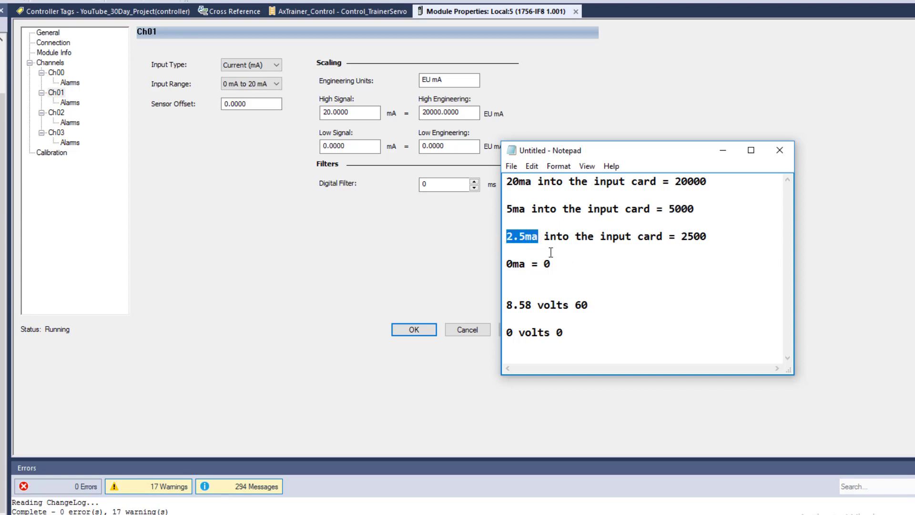
pyautogui.moveTo(709, 237); pyautogui.dragTo(676, 238)
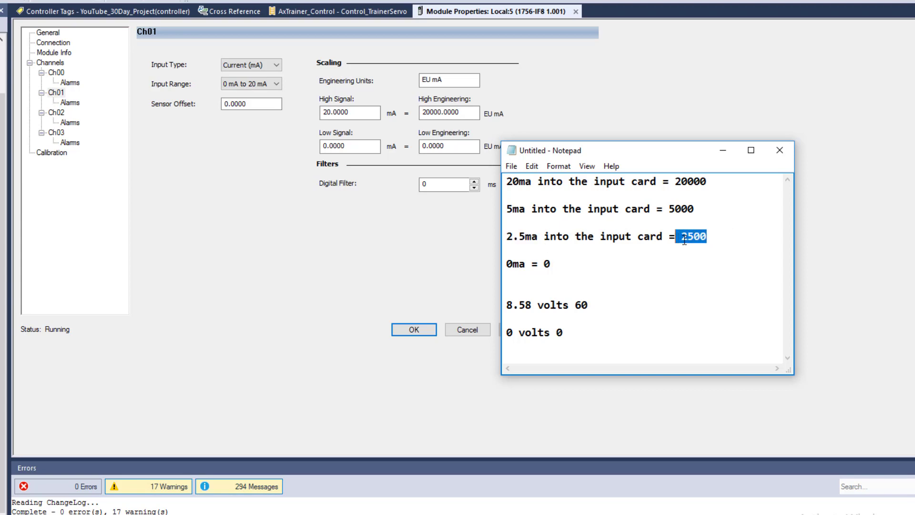
pyautogui.moveTo(559, 265); pyautogui.dragTo(506, 265)
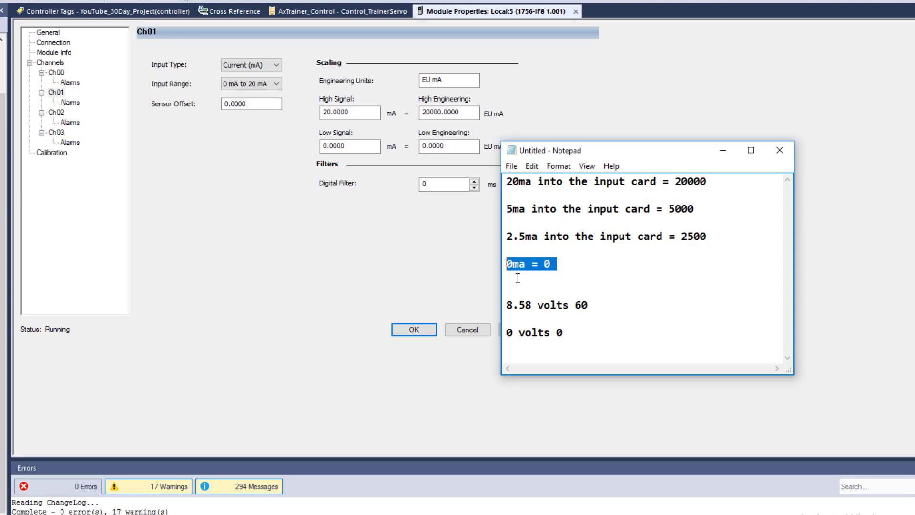
# - Duplicate the "5ma into the input card" line directly below the 20ma line and change the copy's current to 10ma
pyautogui.click(711, 185)
pyautogui.moveTo(700, 205); pyautogui.dragTo(506, 213)
pyautogui.rightClick(521, 214)
pyautogui.click(546, 252)
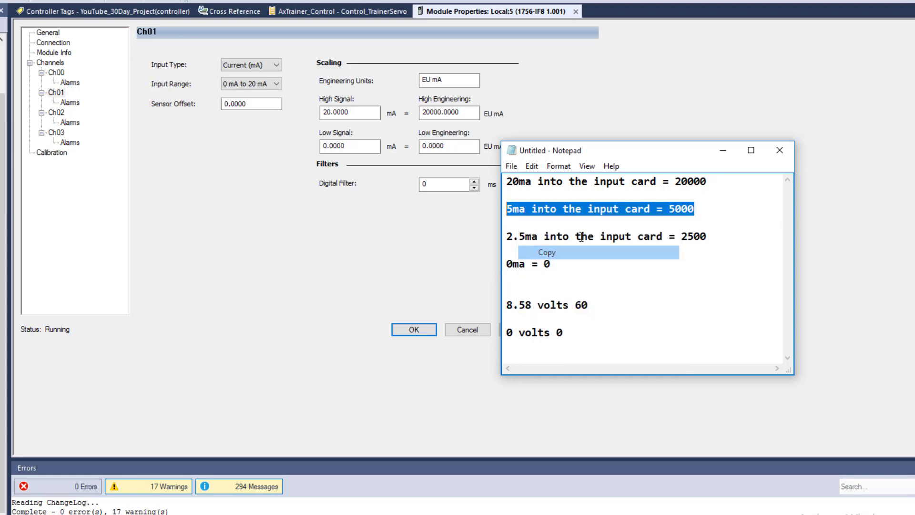
pyautogui.click(720, 186)
pyautogui.press('Return')
pyautogui.press('Return')
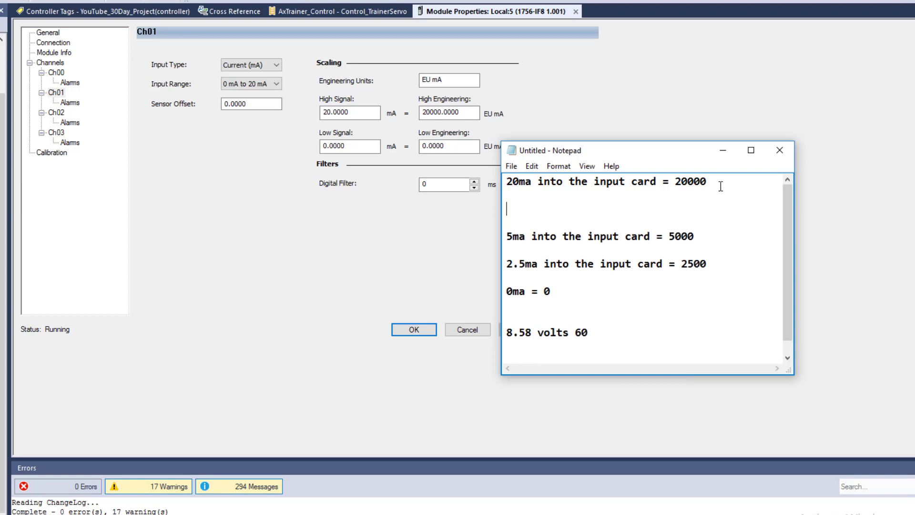
pyautogui.hotkey('ctrl', 'v')
pyautogui.click(513, 213)
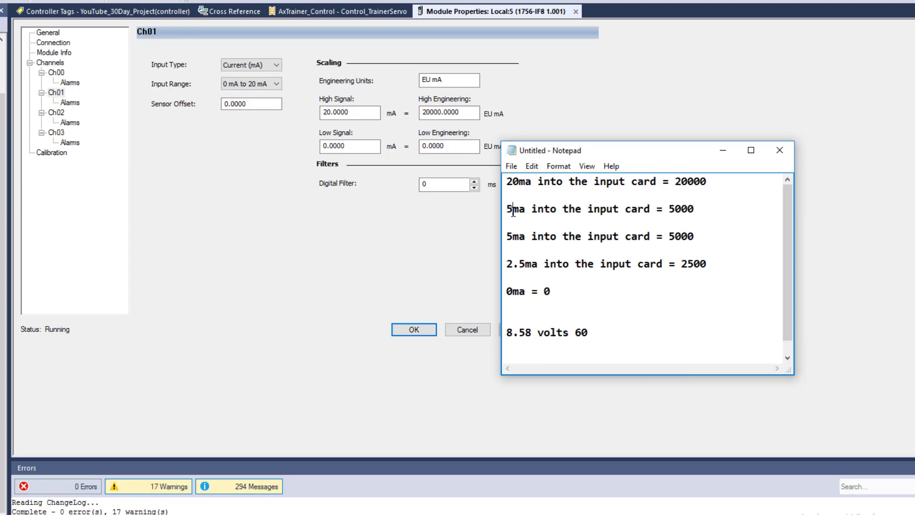
pyautogui.press('BackSpace')
pyautogui.write('10')
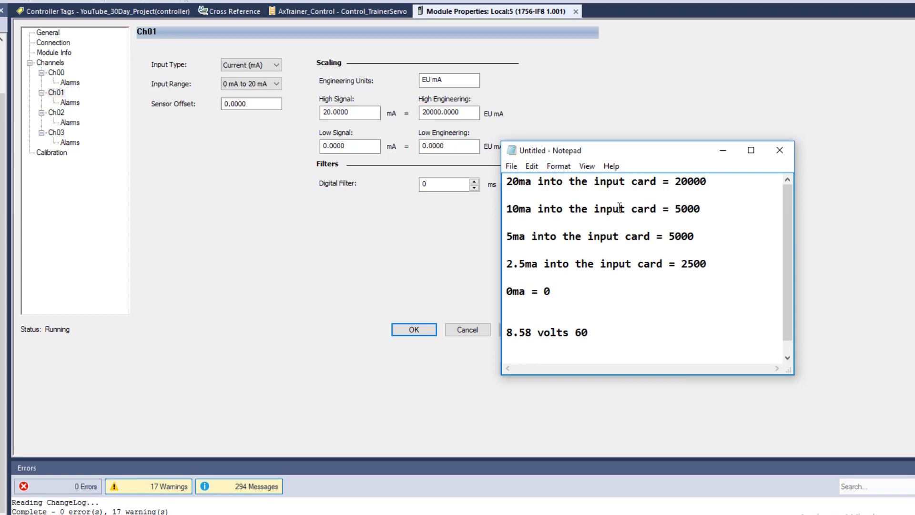
# - Correct the scaled value at the end of the 10ma line to match its current
pyautogui.click(679, 209)
pyautogui.write('100')
pyautogui.press('BackSpace')
pyautogui.write('0')
pyautogui.press('Down')
# - Return to Logix Designer and review Ch03's high and low signals against their engineering values
pyautogui.click(476, 253)
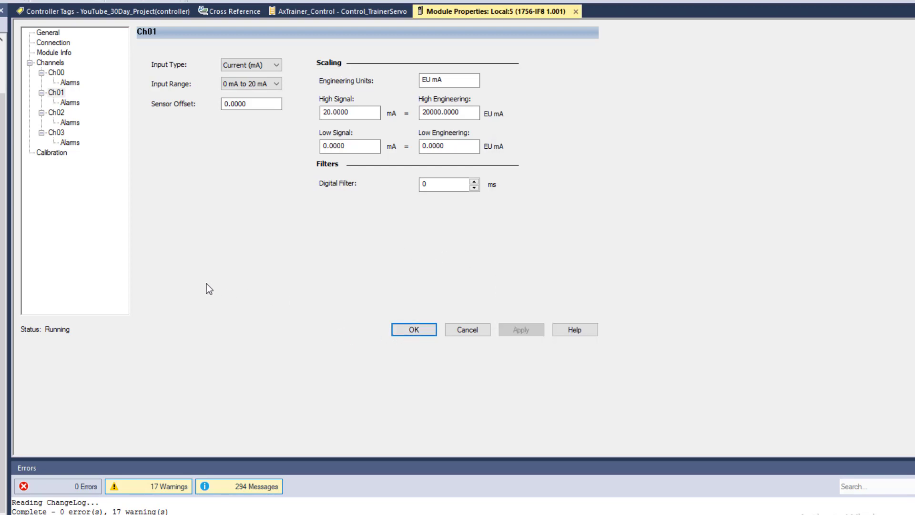
pyautogui.click(56, 133)
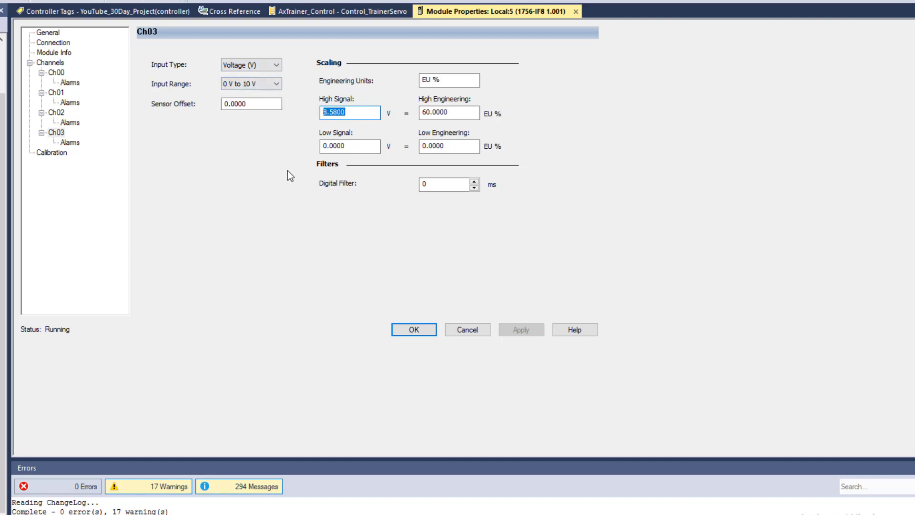
pyautogui.moveTo(361, 112); pyautogui.dragTo(321, 110)
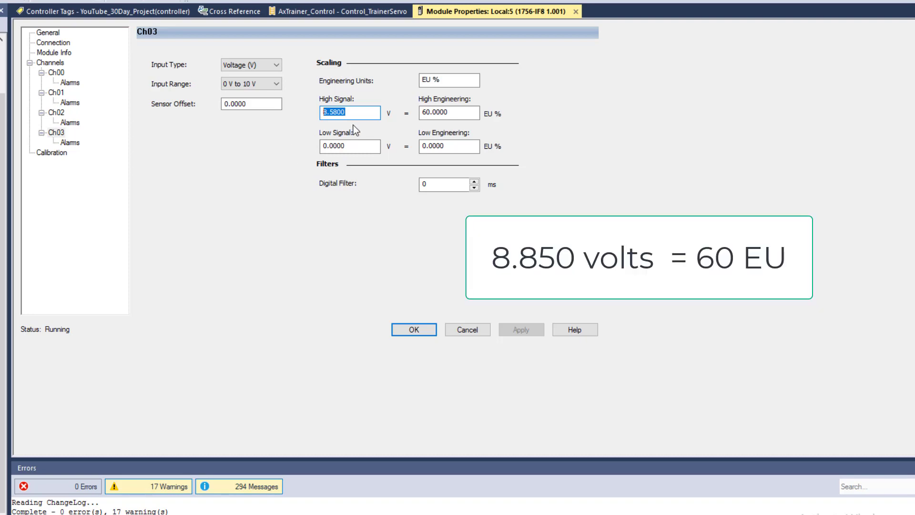
pyautogui.moveTo(462, 115); pyautogui.dragTo(422, 119)
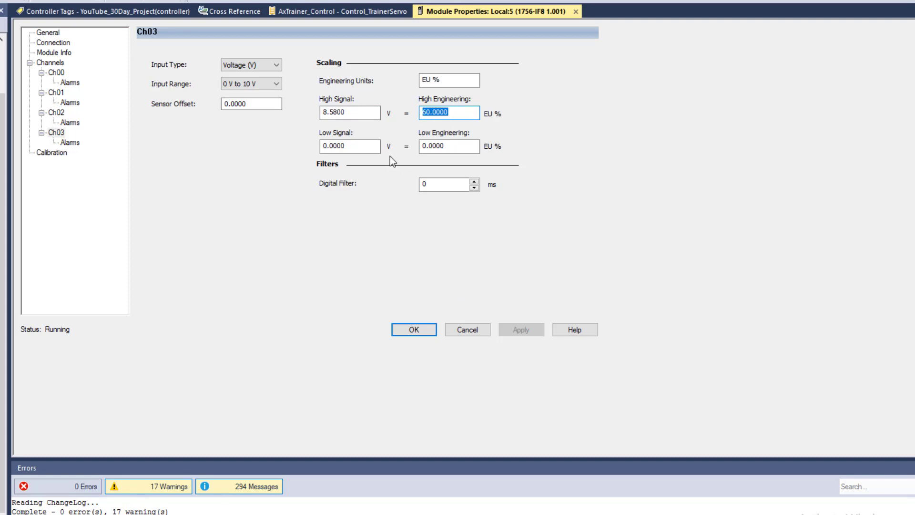
pyautogui.moveTo(357, 146); pyautogui.dragTo(310, 147)
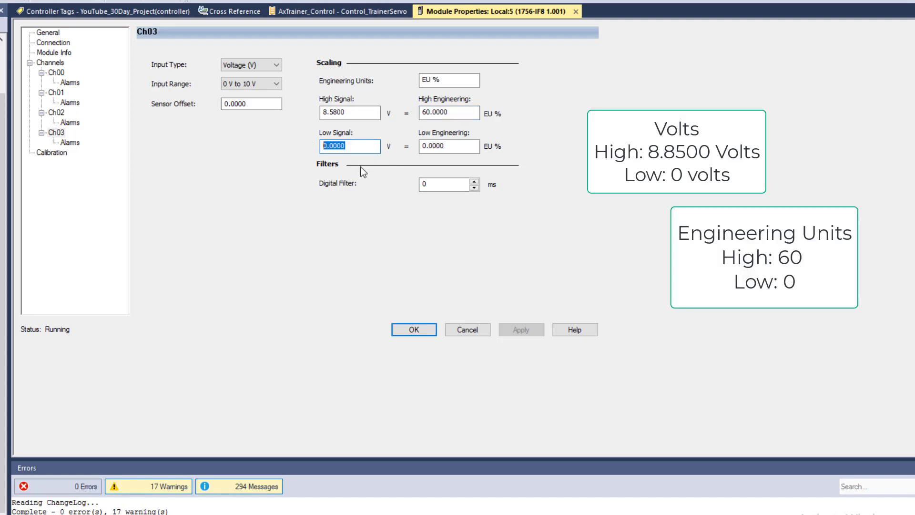
pyautogui.moveTo(459, 151); pyautogui.dragTo(366, 235)
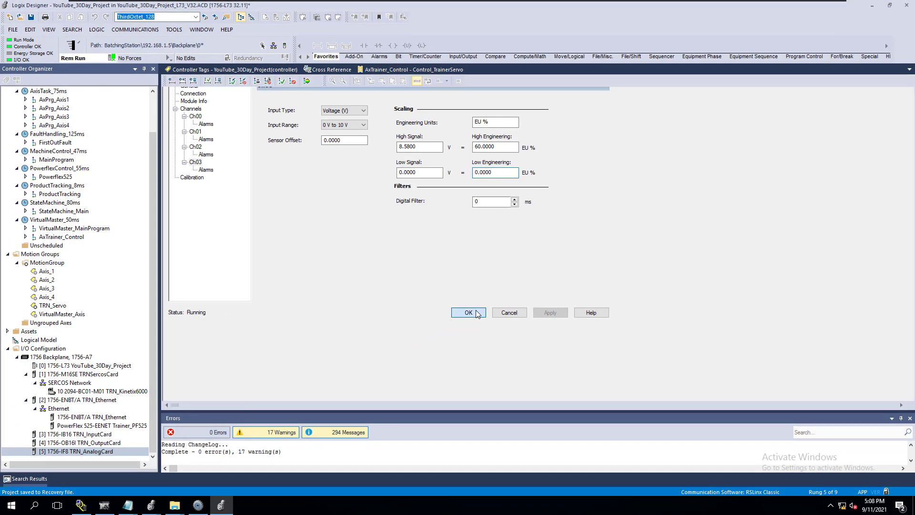
# - Close the module properties and examine the SystemSpeed_Control speed operand and its live value on the rung 5 MAJ instruction
pyautogui.press('Return')
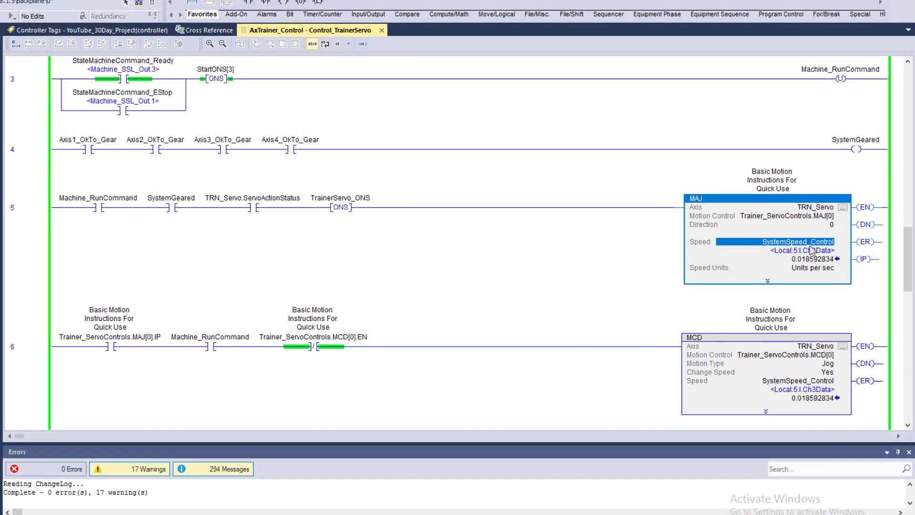
pyautogui.click(812, 259)
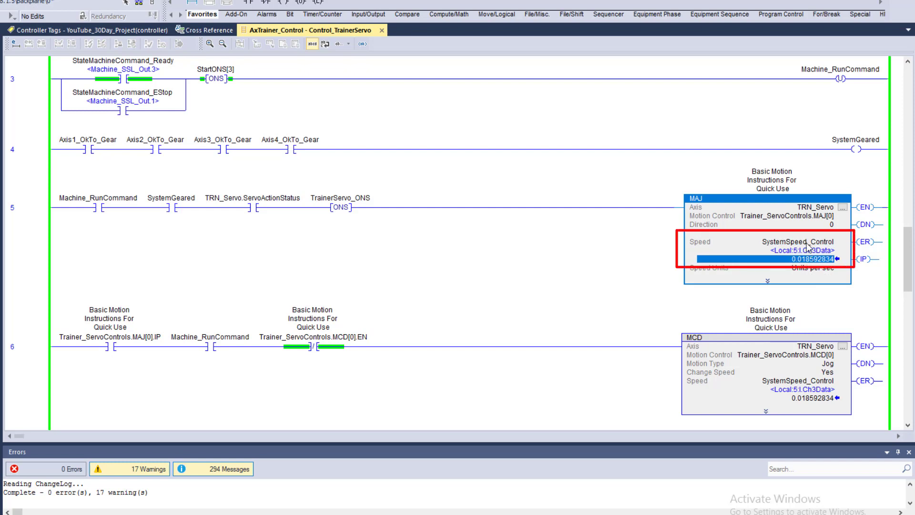
pyautogui.click(801, 243)
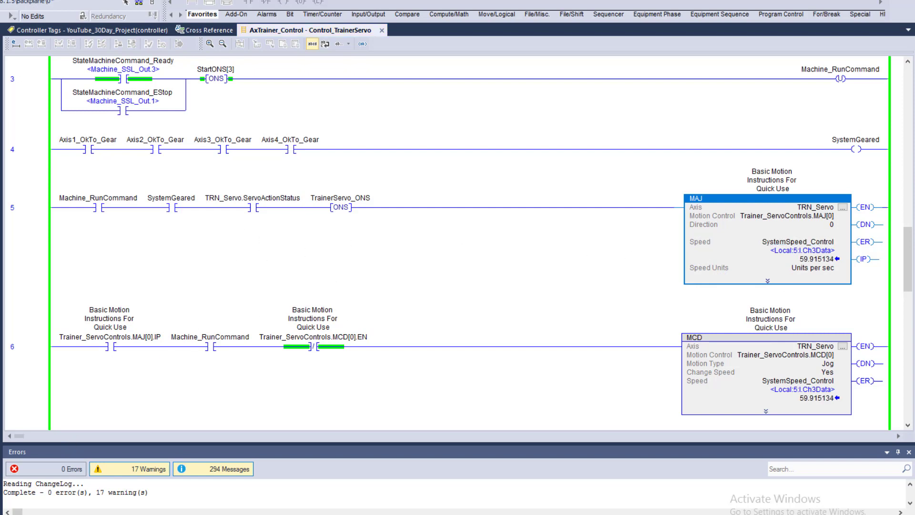
# - Reopen the analog card's properties, compare Ch03's high signal with its high and low engineering values, and close them
pyautogui.hotkey('alt', 'Return')
pyautogui.click(45, 142)
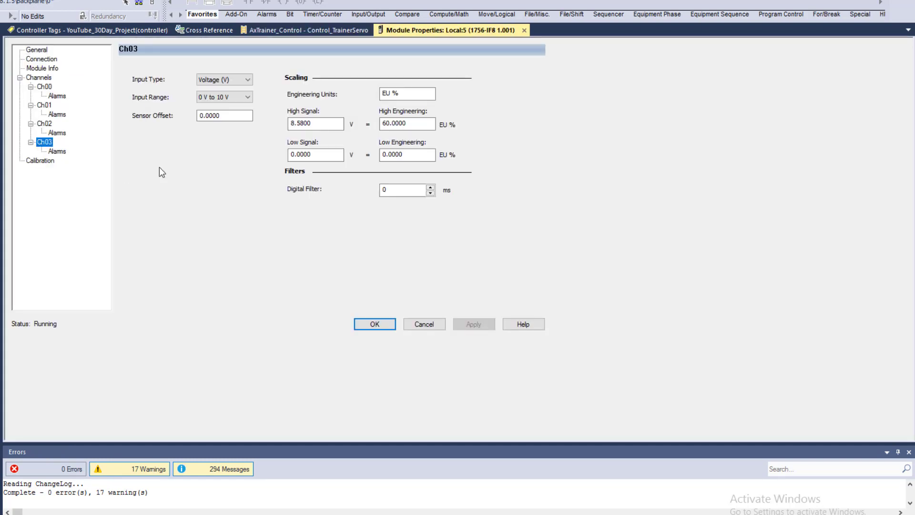
pyautogui.doubleClick(325, 127)
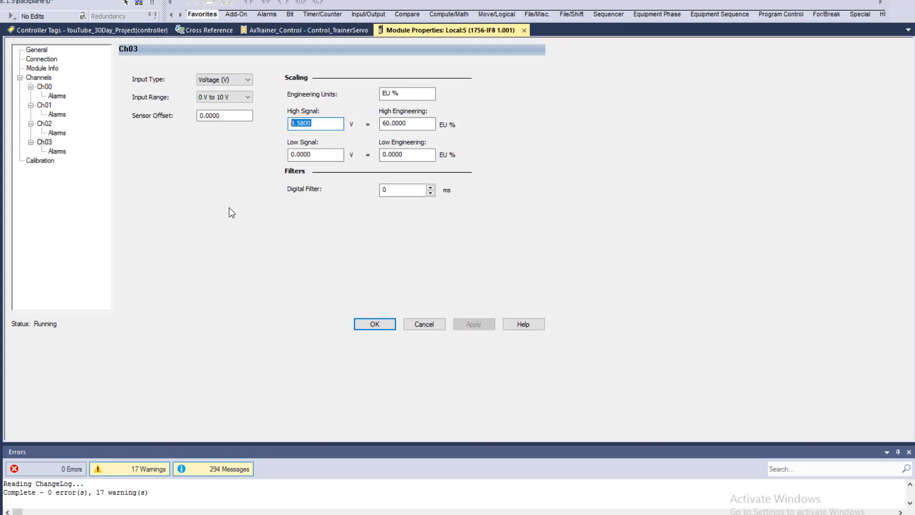
pyautogui.press('Tab')
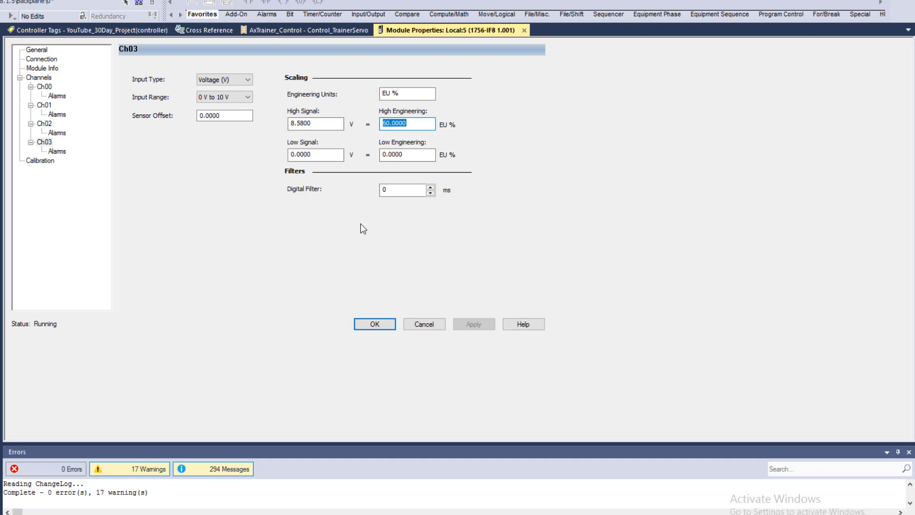
pyautogui.write('60.0000')
pyautogui.doubleClick(404, 125)
pyautogui.doubleClick(395, 155)
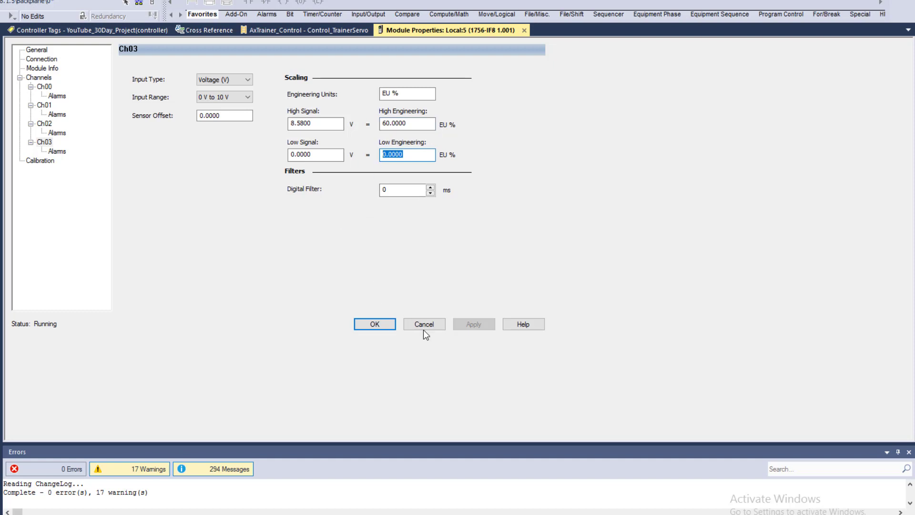
pyautogui.click(381, 324)
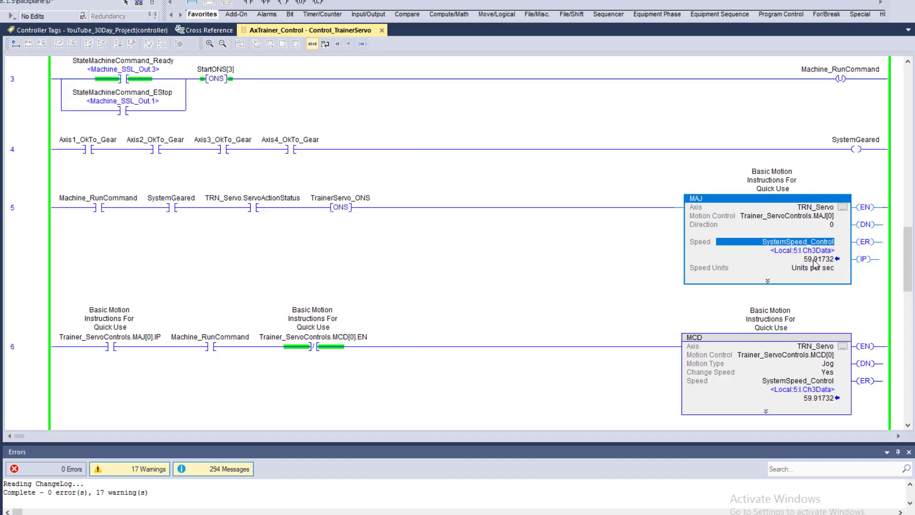
# - Open the analog card's properties once more and review Ch01's high and low engineering values
pyautogui.moveTo(795, 265)
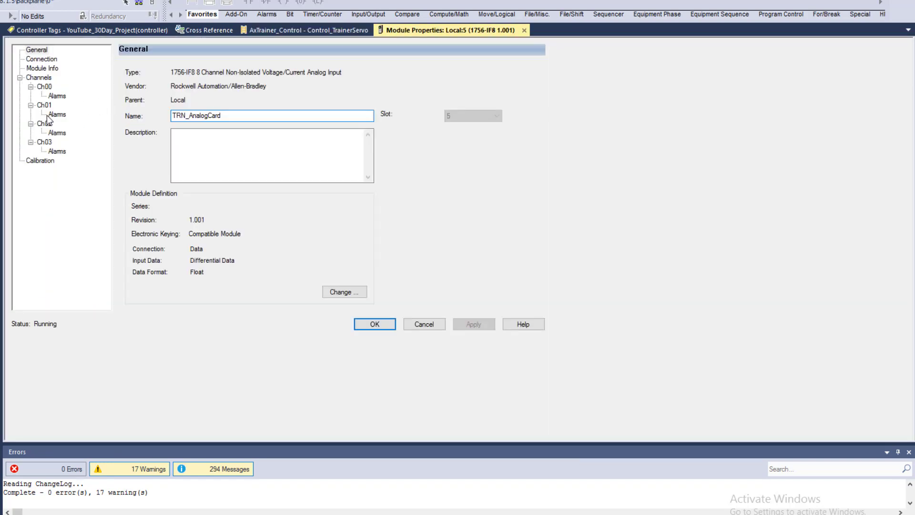
pyautogui.click(46, 105)
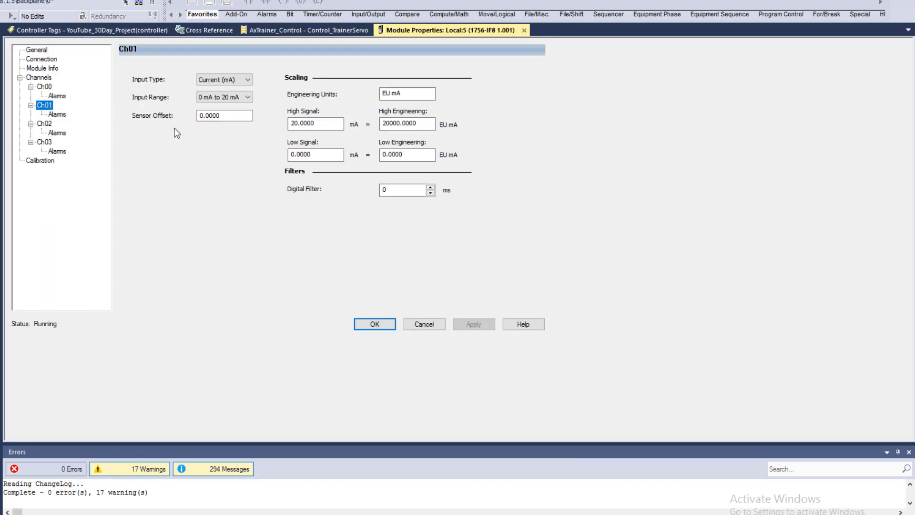
pyautogui.doubleClick(432, 123)
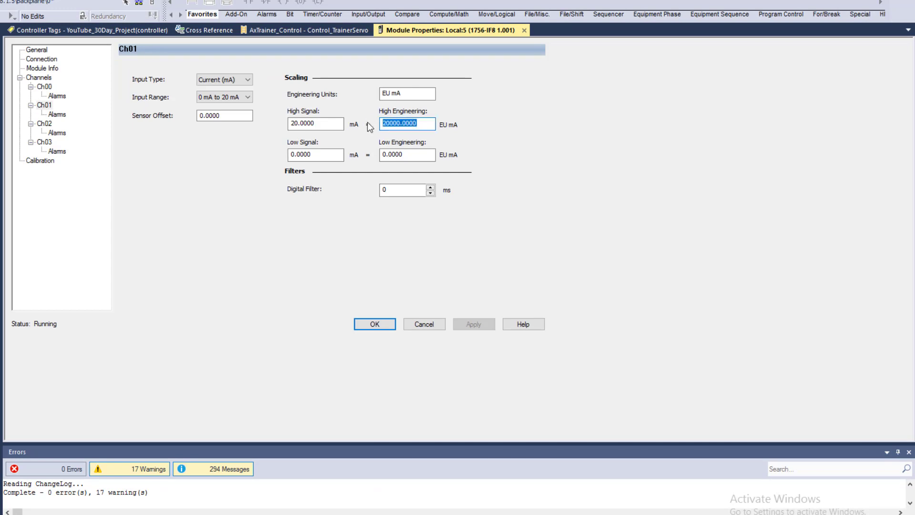
pyautogui.doubleClick(412, 158)
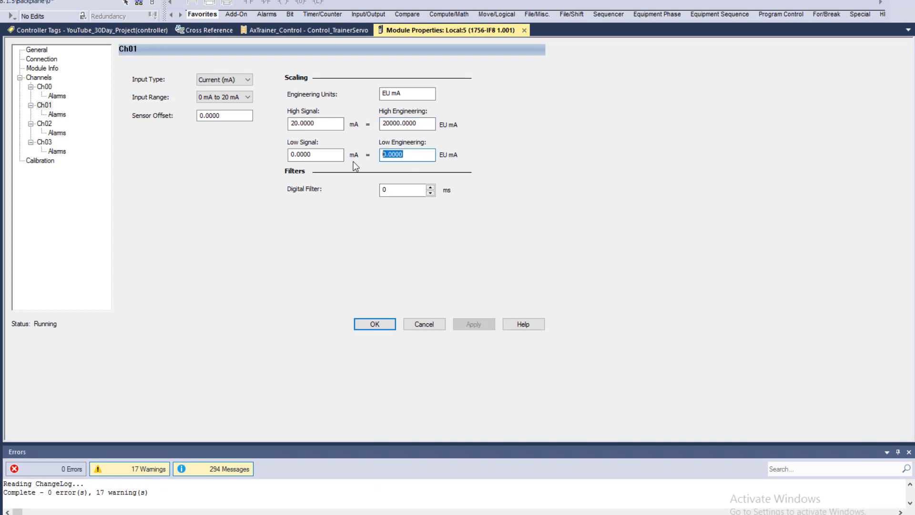
# - Close the module properties and expand the analog card's Local:5:C configuration tag in the controller tags
pyautogui.click(386, 326)
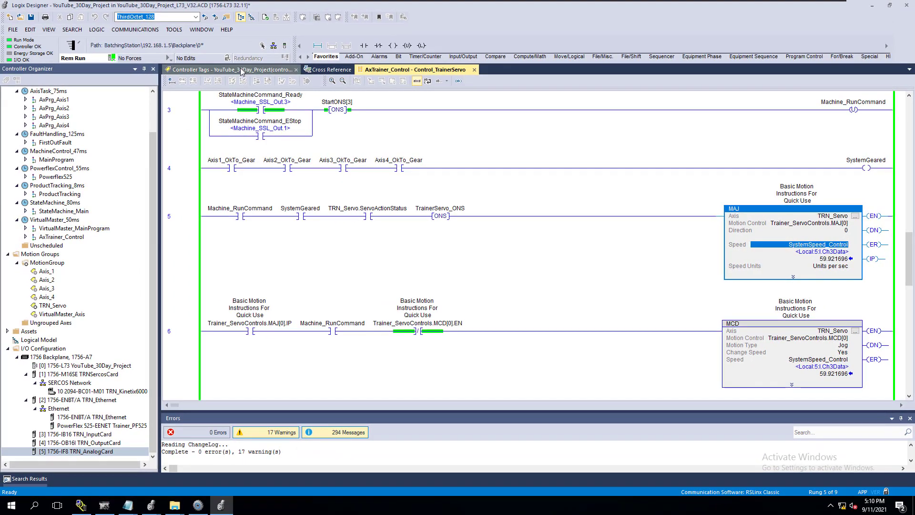
pyautogui.click(233, 69)
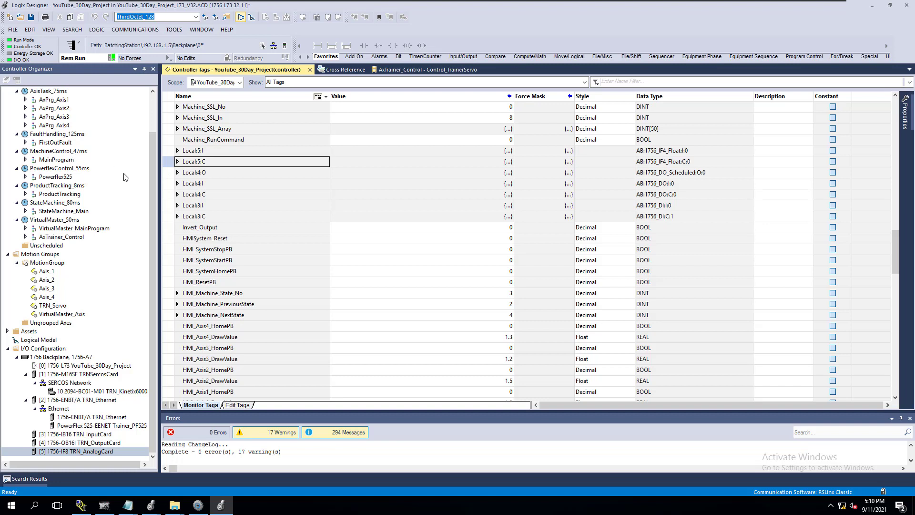
pyautogui.scroll(2, 150, 180)
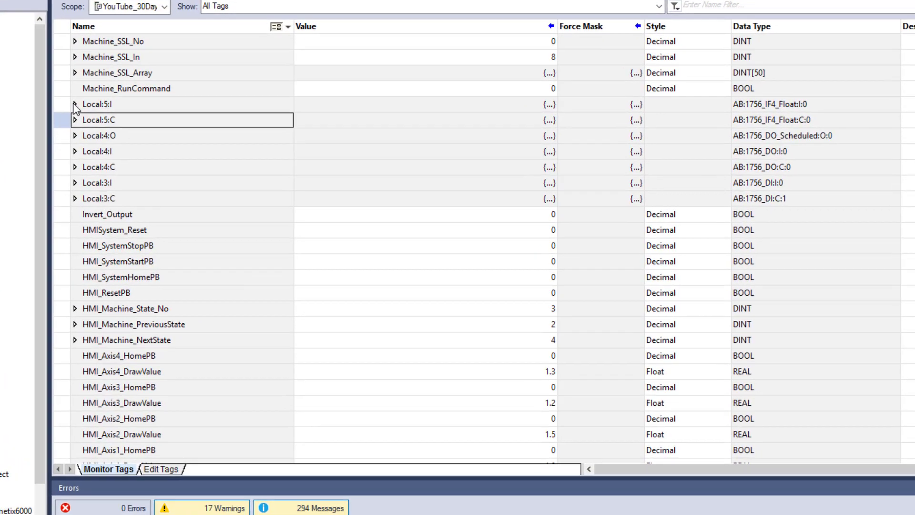
pyautogui.click(178, 150)
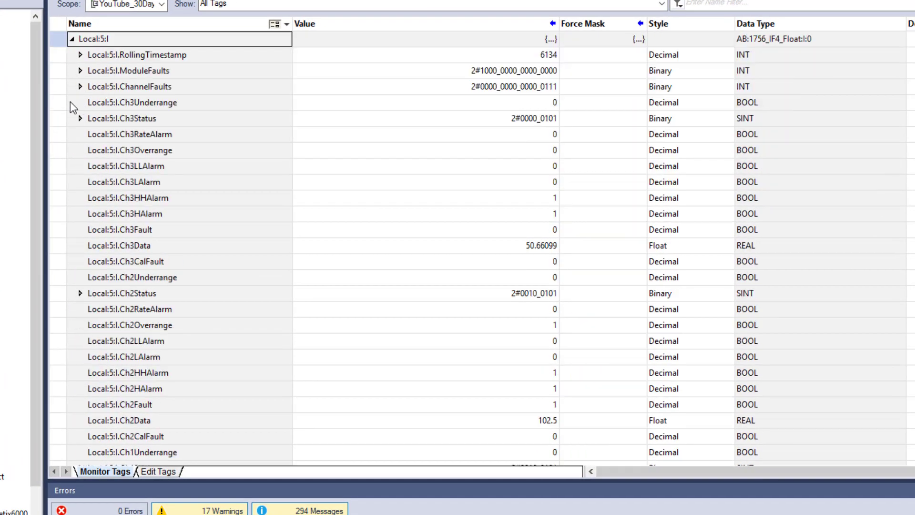
pyautogui.click(71, 39)
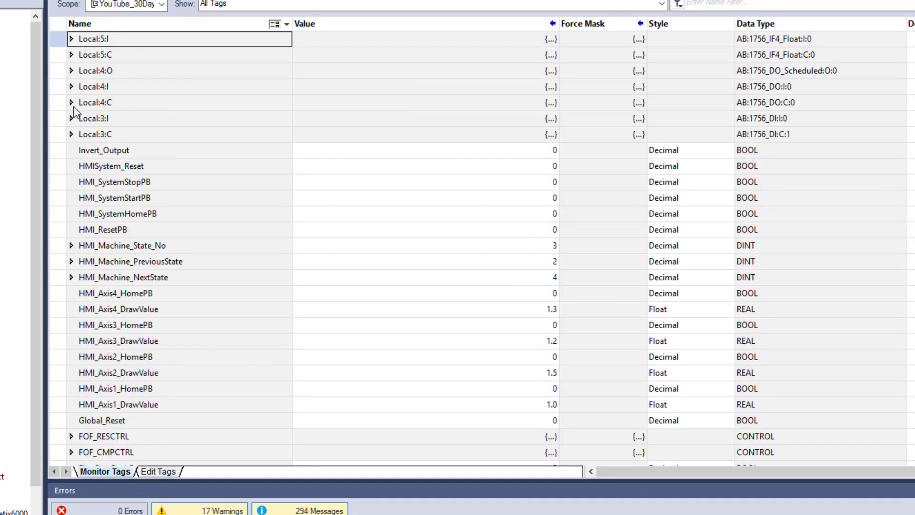
pyautogui.click(72, 55)
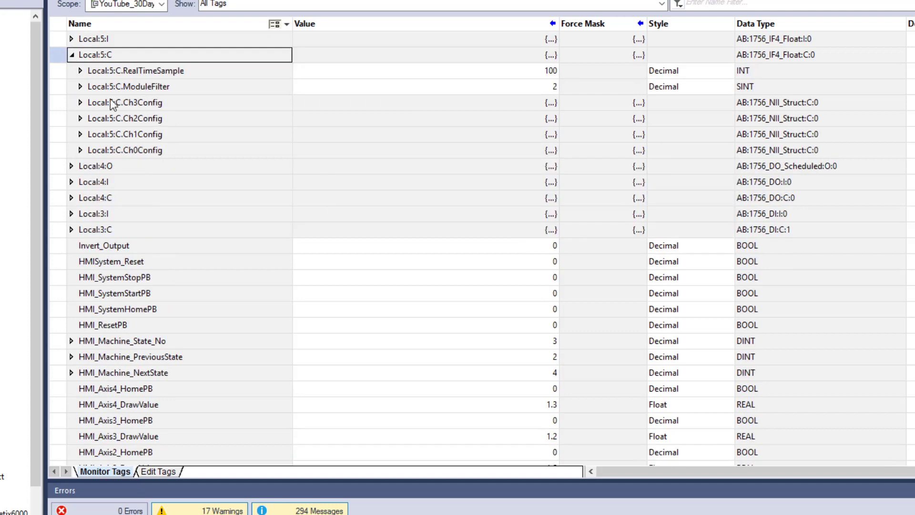
# - Expand Ch3Config, review its HighSignal, HighEngineering, LowSignal and LowEngineering members, and collapse it again
pyautogui.click(81, 103)
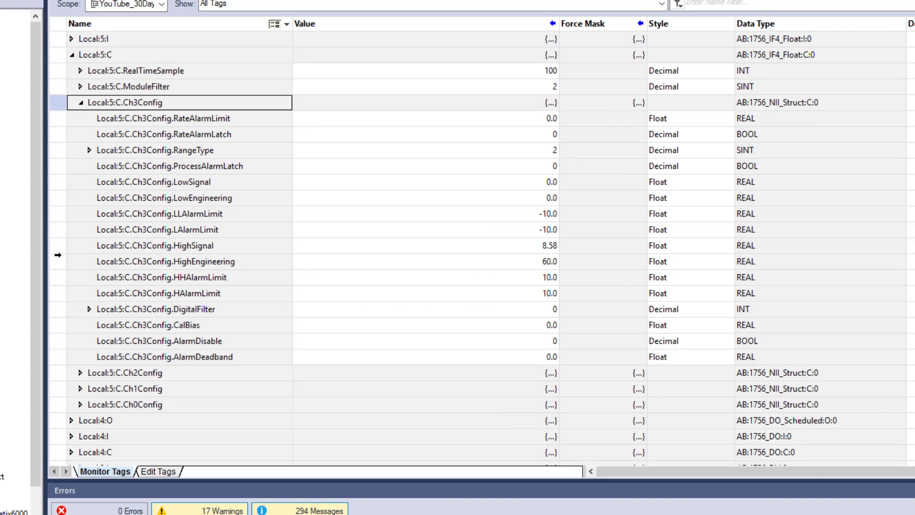
pyautogui.click(58, 246)
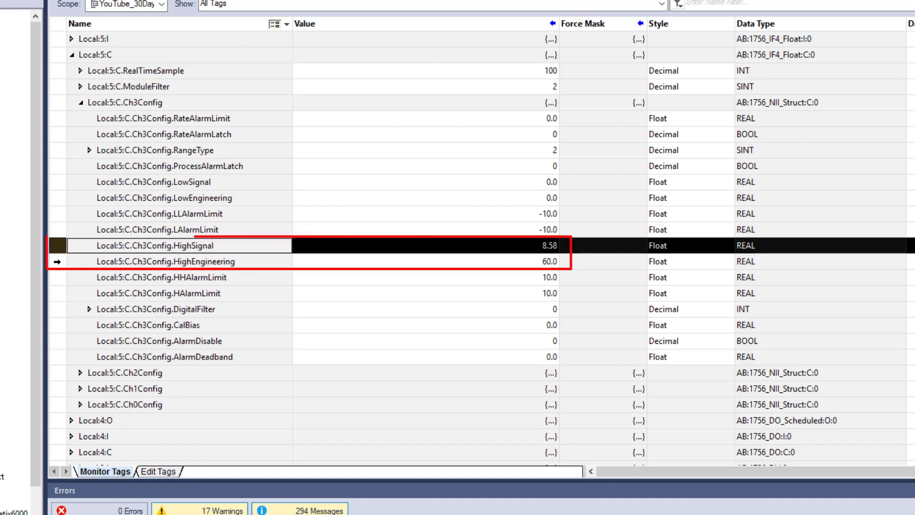
pyautogui.click(57, 261)
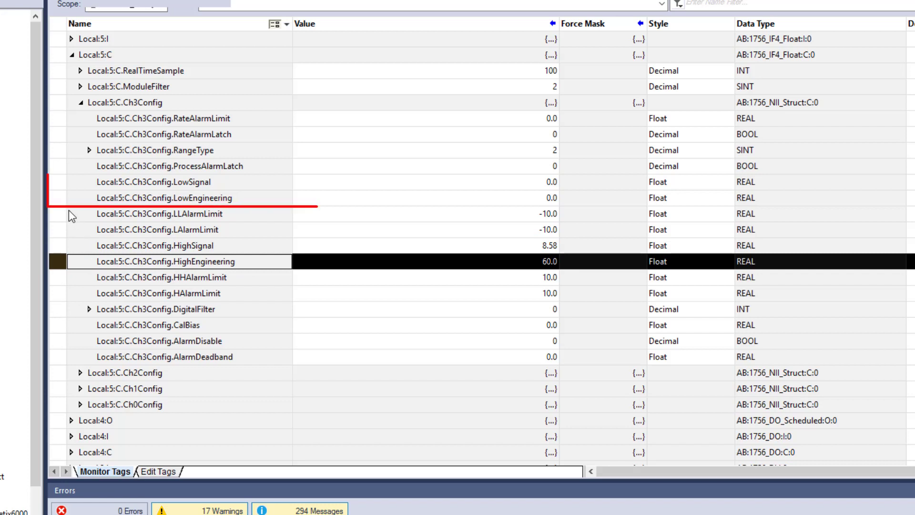
pyautogui.click(58, 185)
pyautogui.click(58, 196)
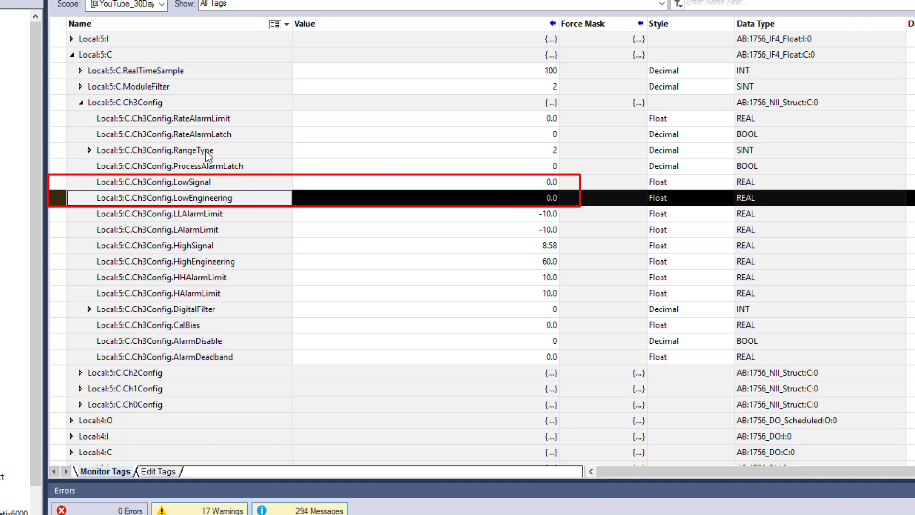
pyautogui.click(81, 102)
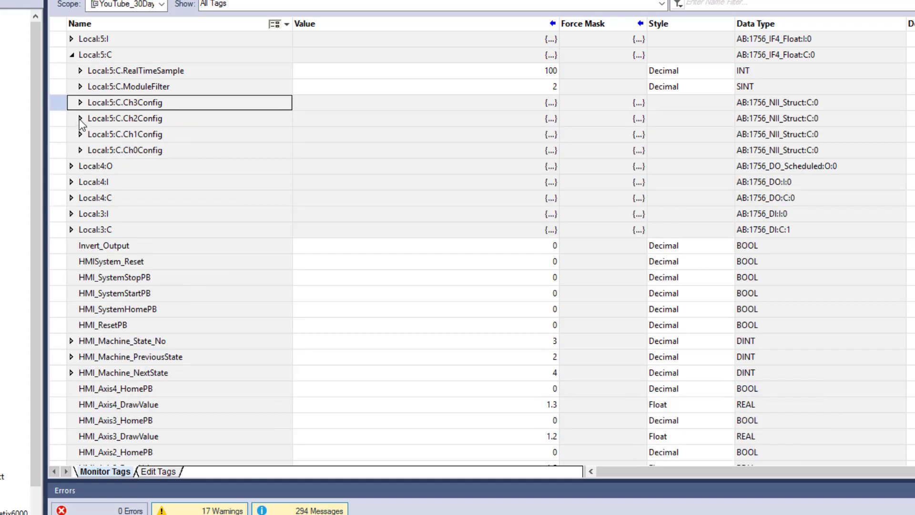
# - Look briefly into Ch2Config, compare HighSignal with HighEngineering under Ch1Config, and collapse both structures
pyautogui.click(80, 118)
pyautogui.click(81, 119)
pyautogui.click(81, 134)
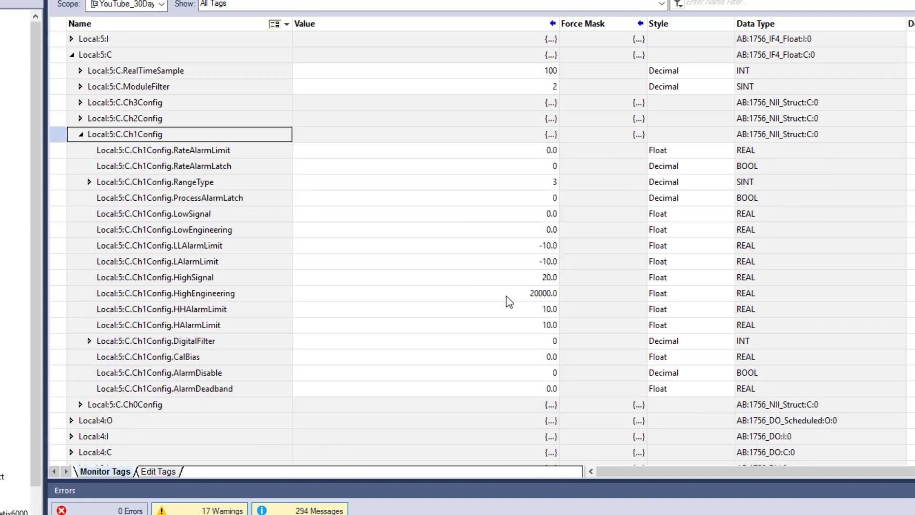
pyautogui.click(62, 292)
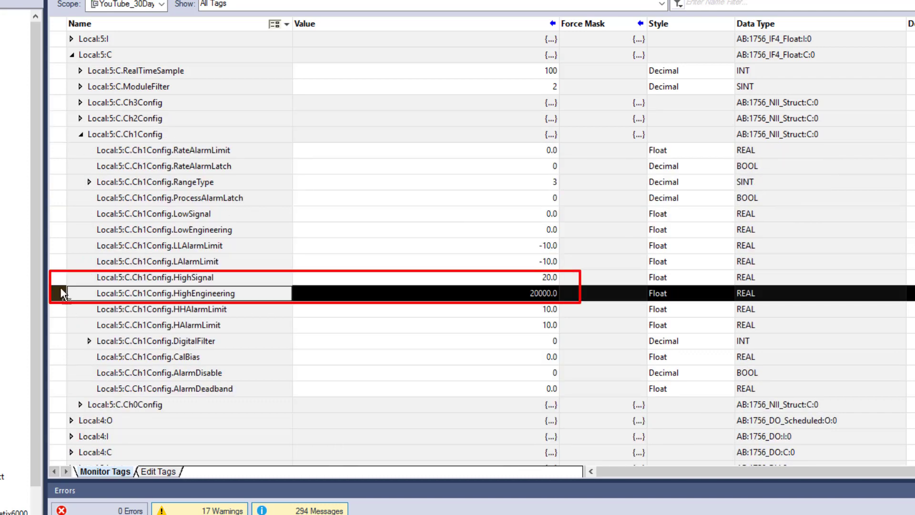
pyautogui.click(59, 279)
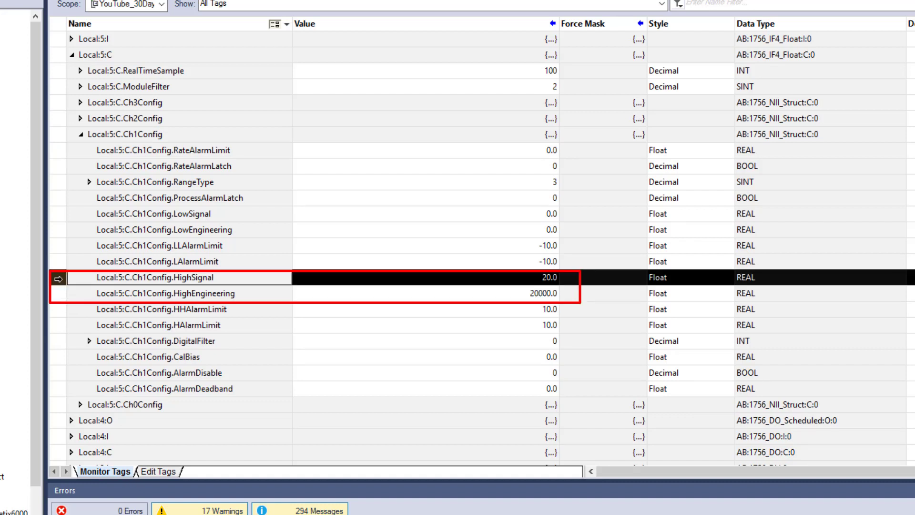
pyautogui.click(56, 293)
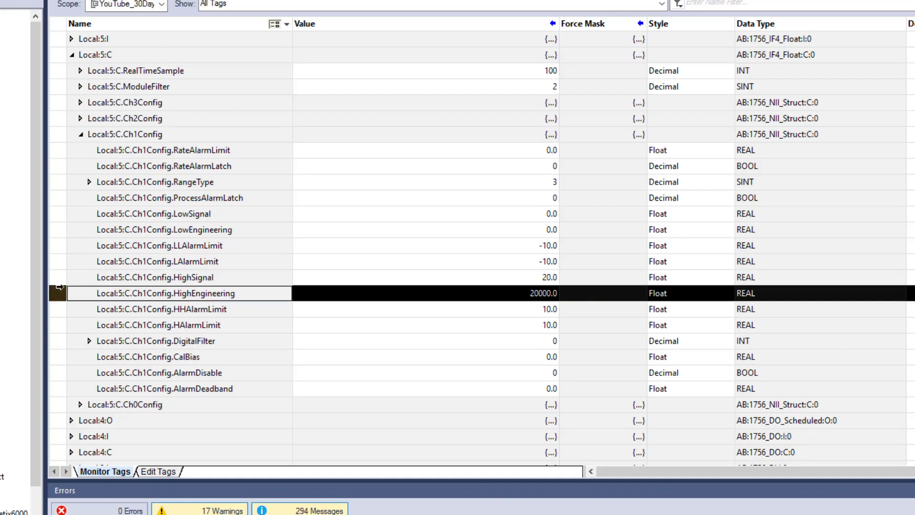
pyautogui.click(81, 135)
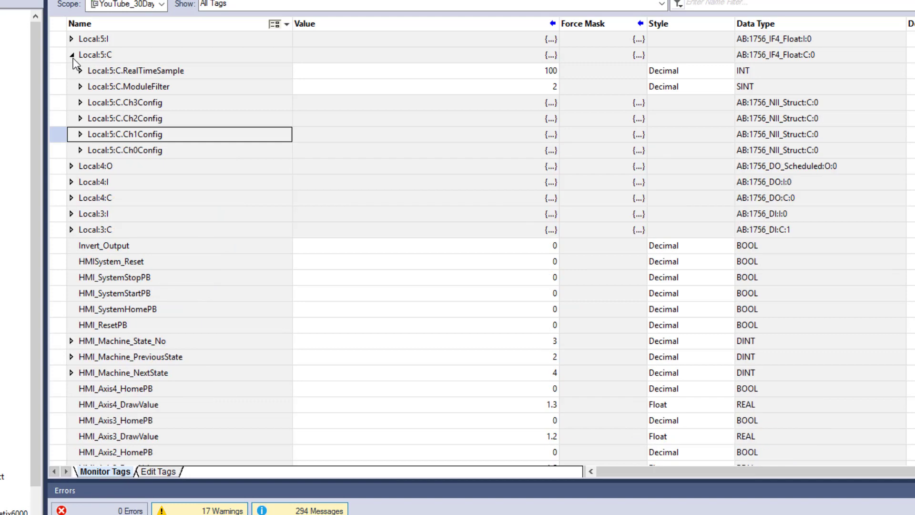
# - Collapse Local:5:C, expand the Local:5:I input tag, and examine its Ch3 status and alarm members and the live Ch3Data value
pyautogui.click(72, 55)
pyautogui.click(72, 40)
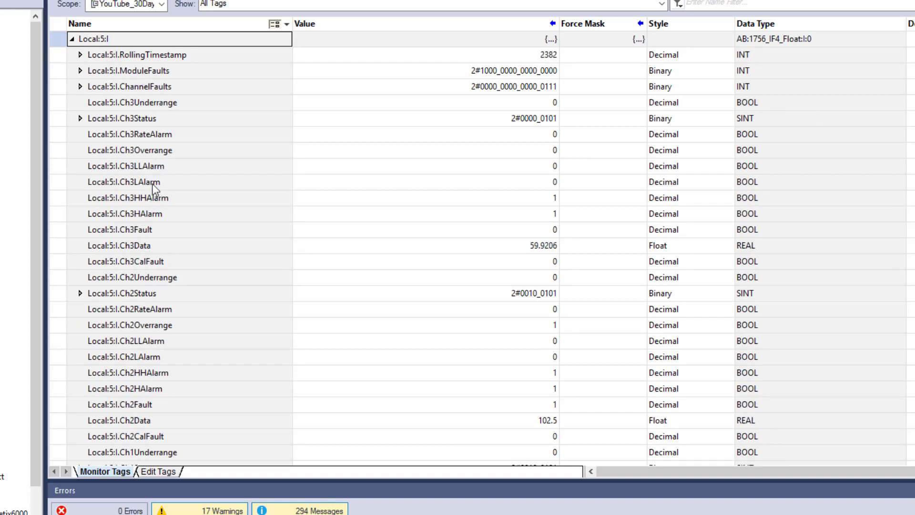
pyautogui.click(57, 118)
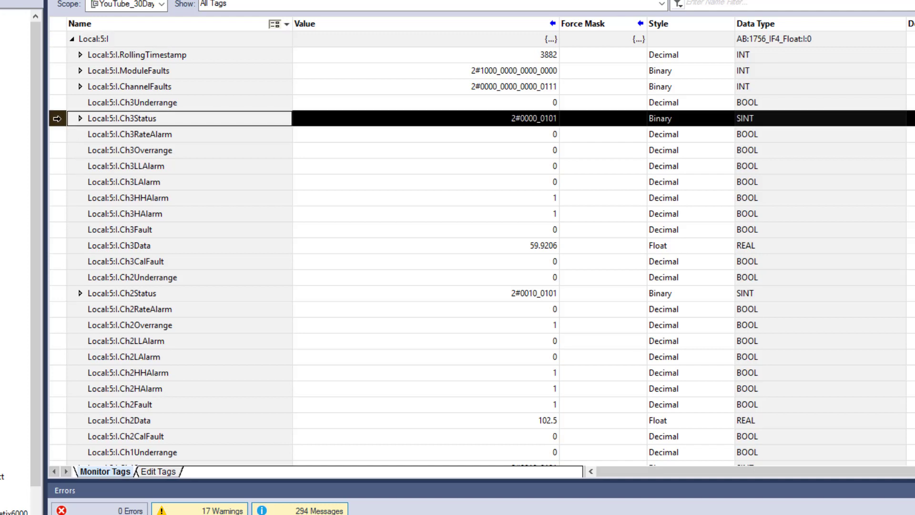
pyautogui.moveTo(55, 101); pyautogui.dragTo(56, 254)
pyautogui.click(336, 298)
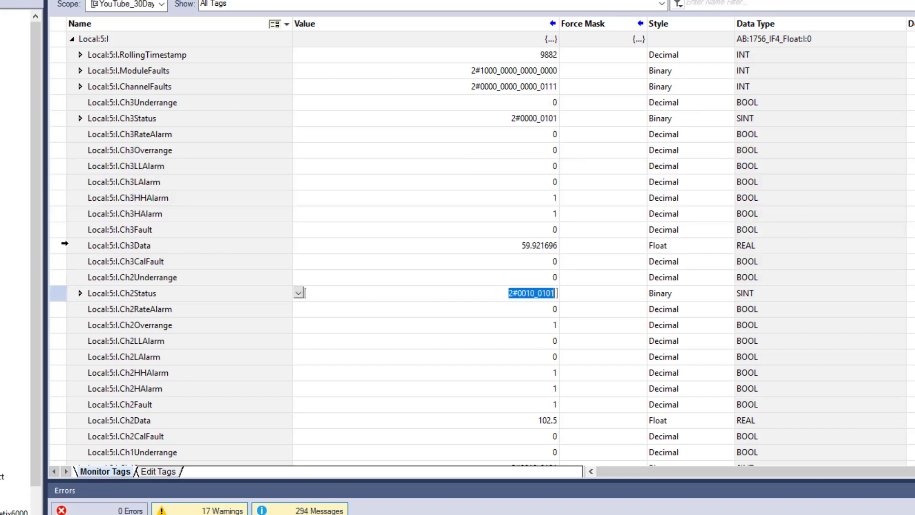
pyautogui.click(63, 247)
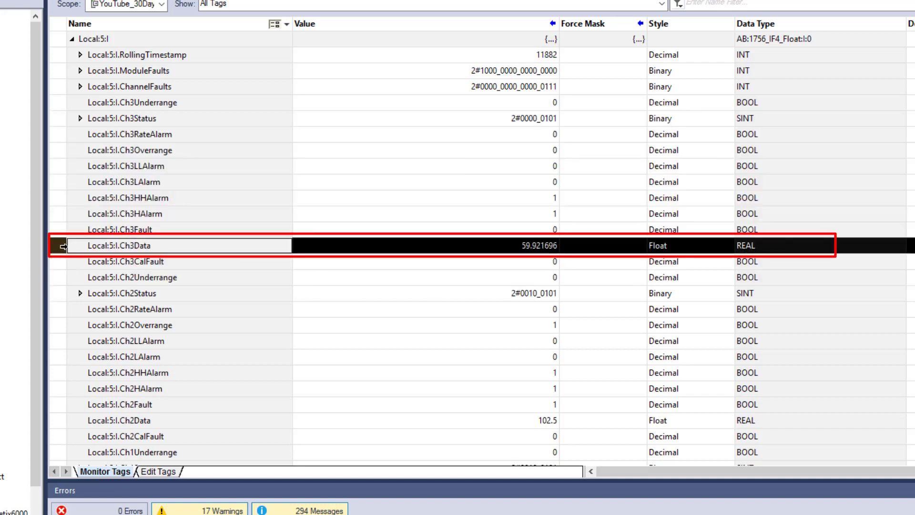